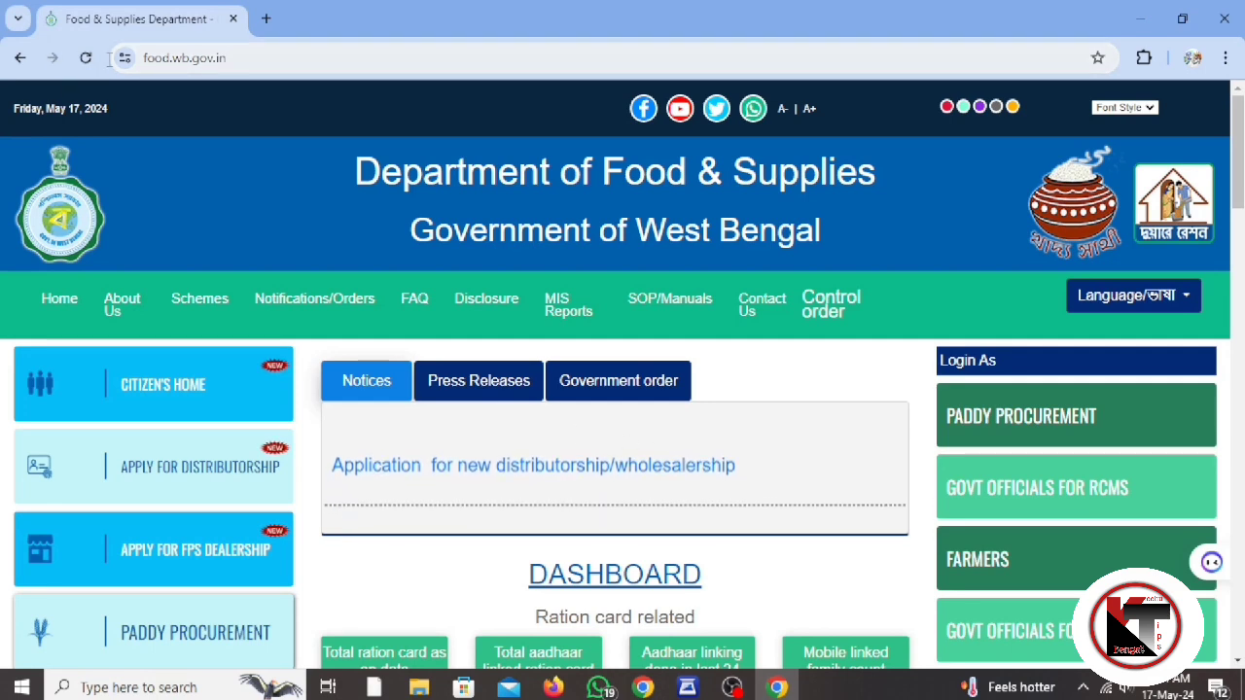
Scroll the food.wb.gov.in homepage past the dashboard down to the Special Services tiles
click(223, 59)
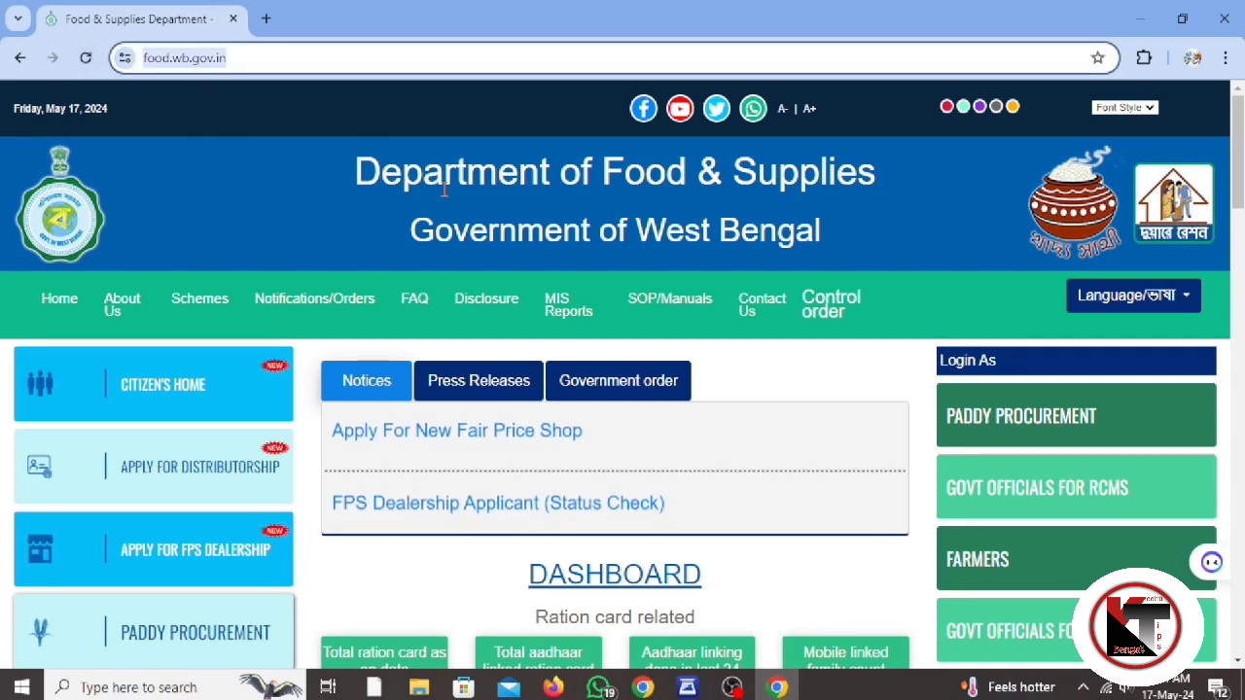
click(474, 98)
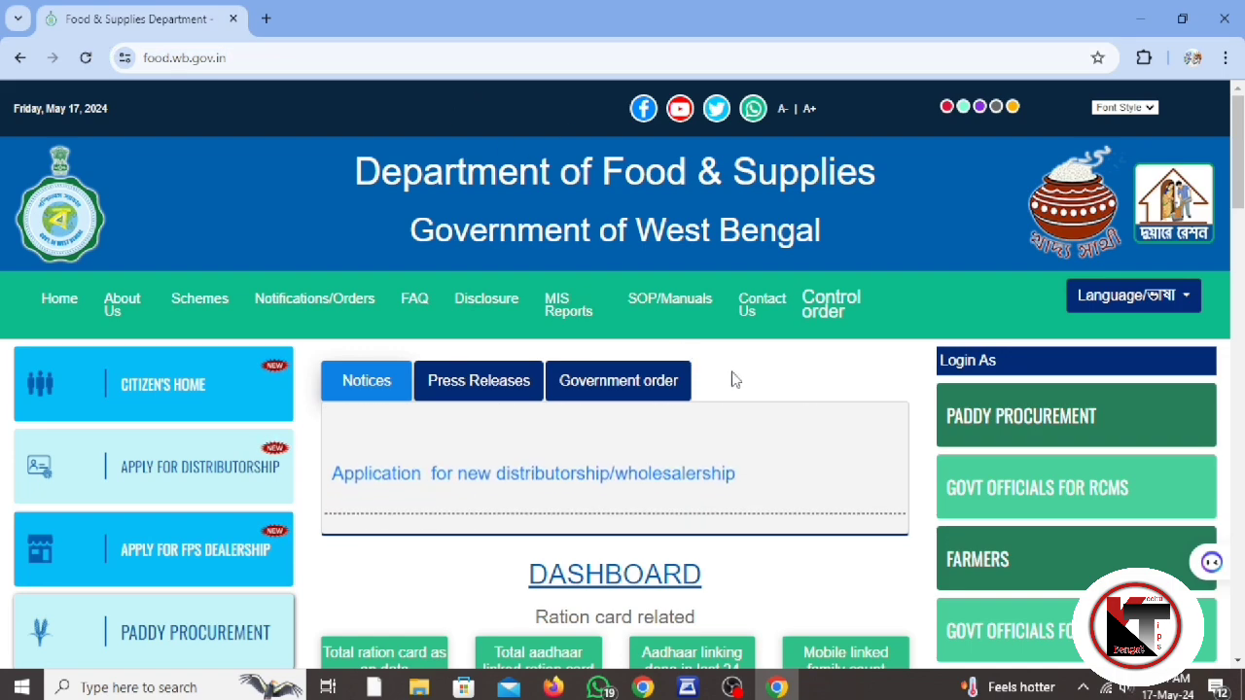
scroll(734, 379, down, 4)
scroll(731, 380, down, 10)
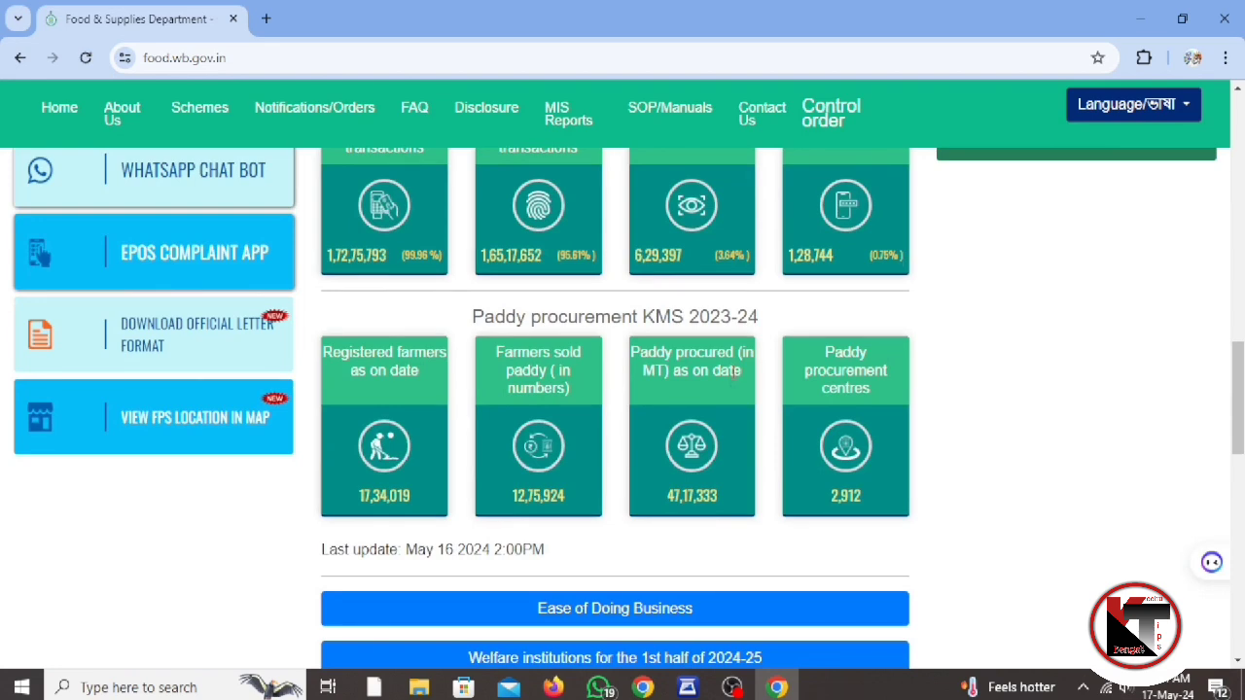
scroll(734, 371, down, 5)
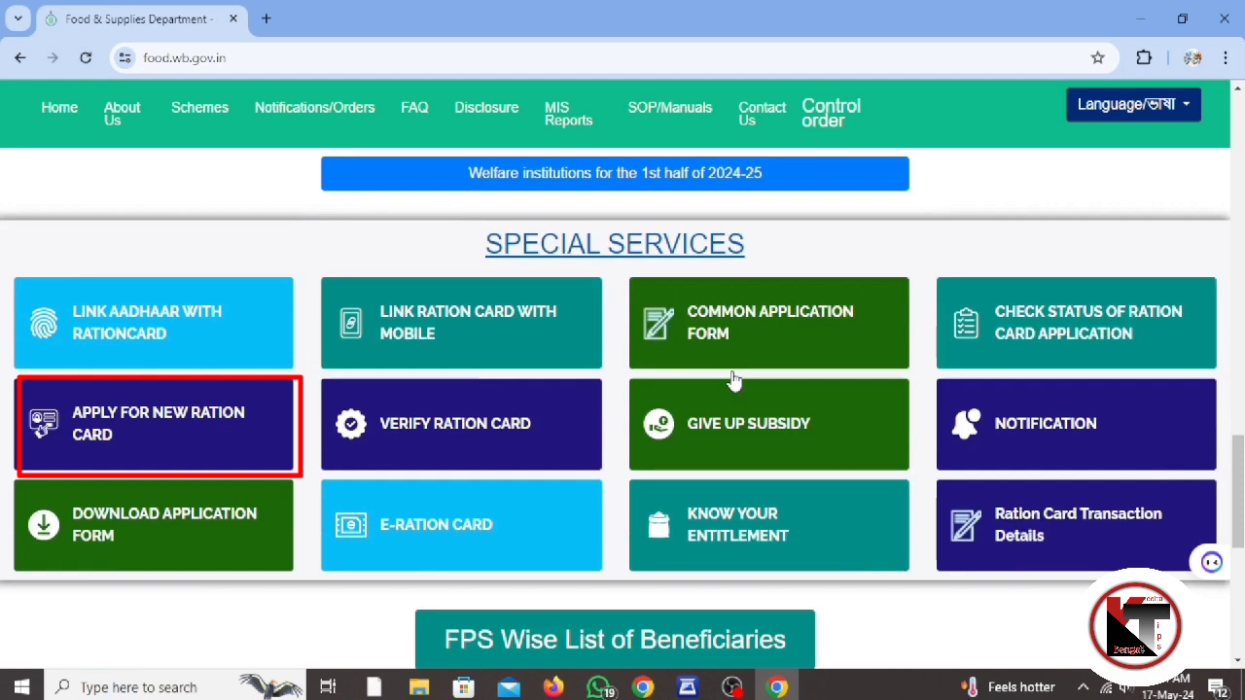
scroll(700, 369, down, 3)
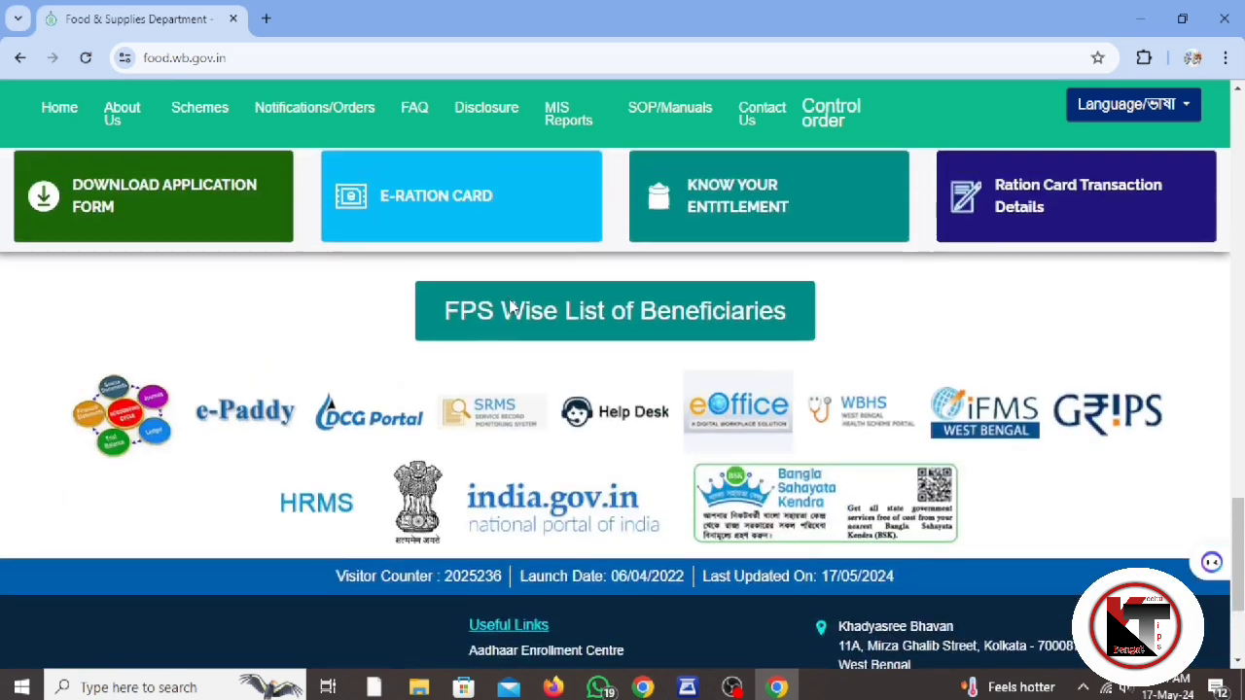
scroll(141, 311, up, 4)
Choose Apply for New Ration Card, then For Existing Applicant to reach Digital Ration Card Services
click(72, 510)
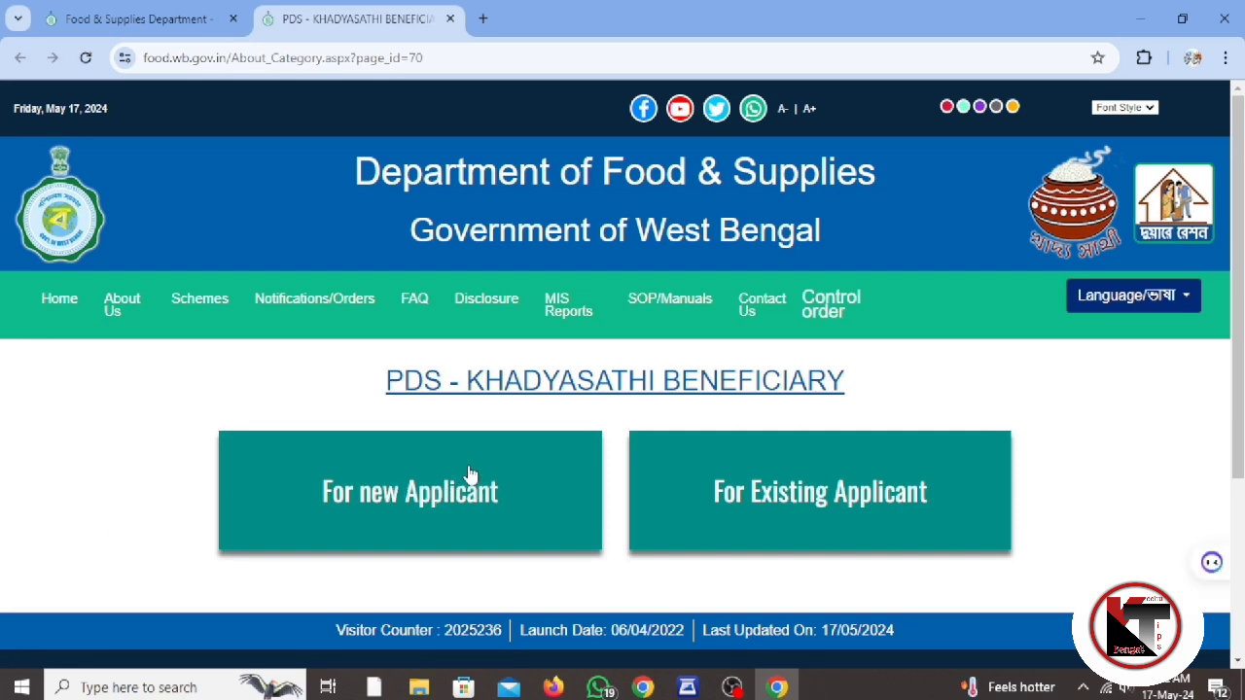
click(787, 491)
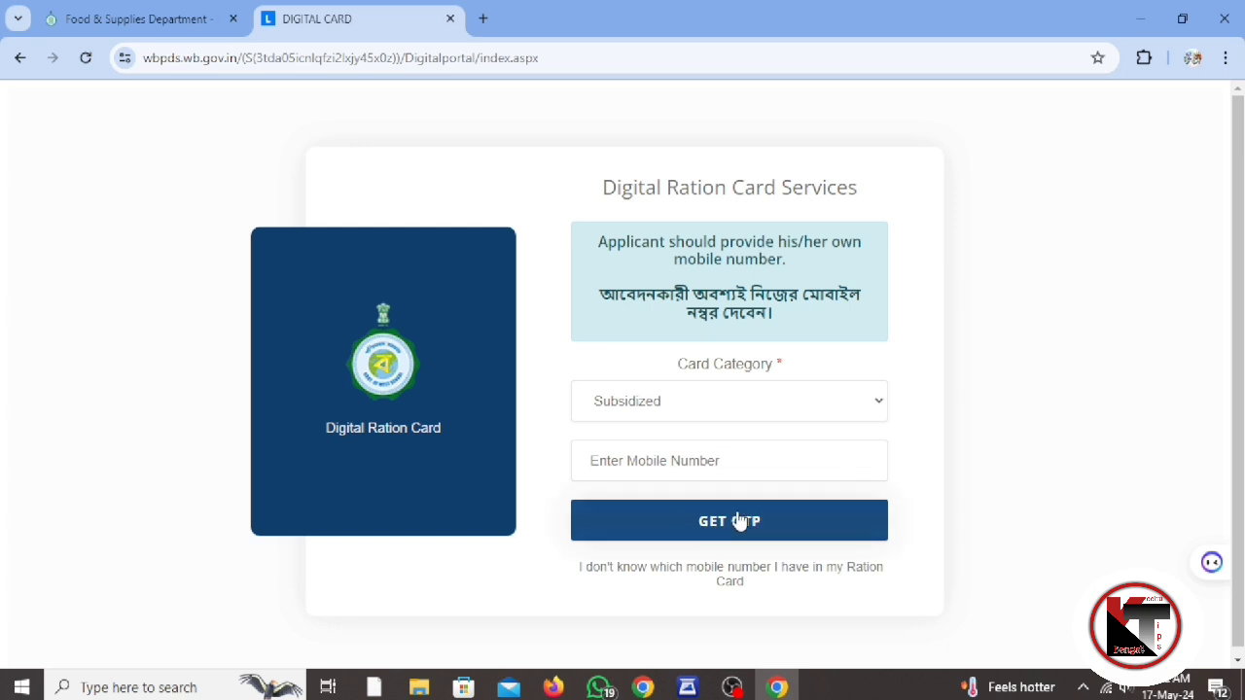
click(708, 574)
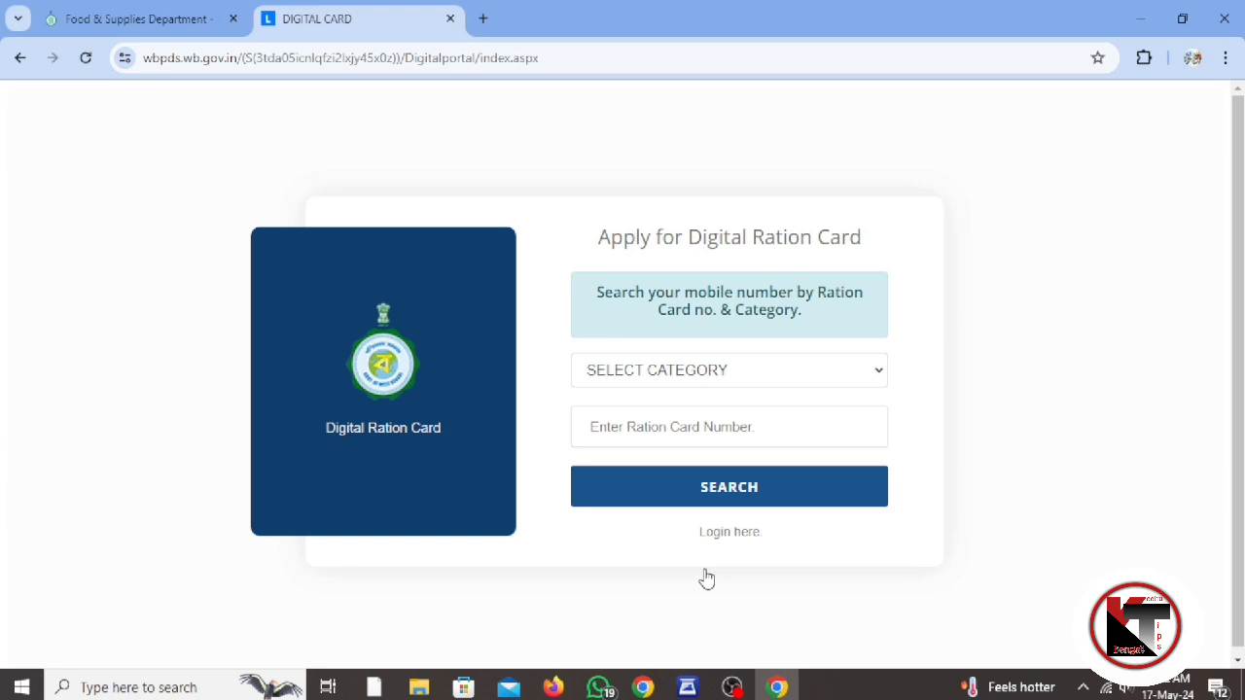
click(662, 379)
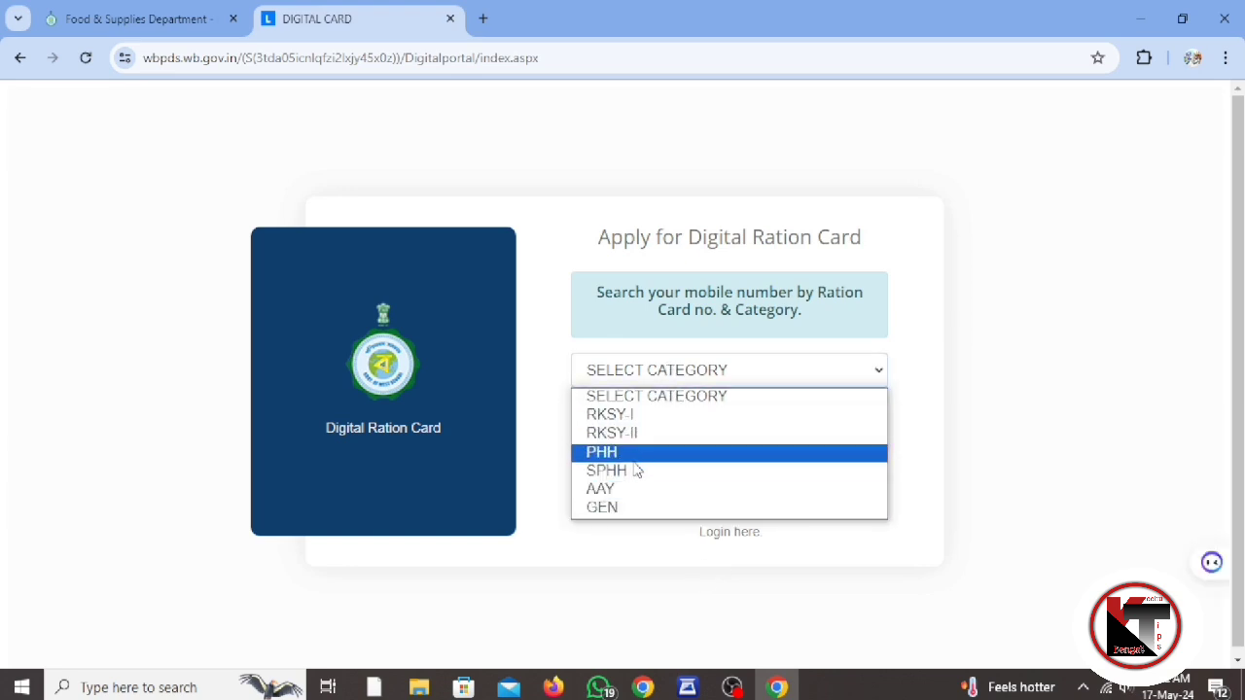
click(622, 536)
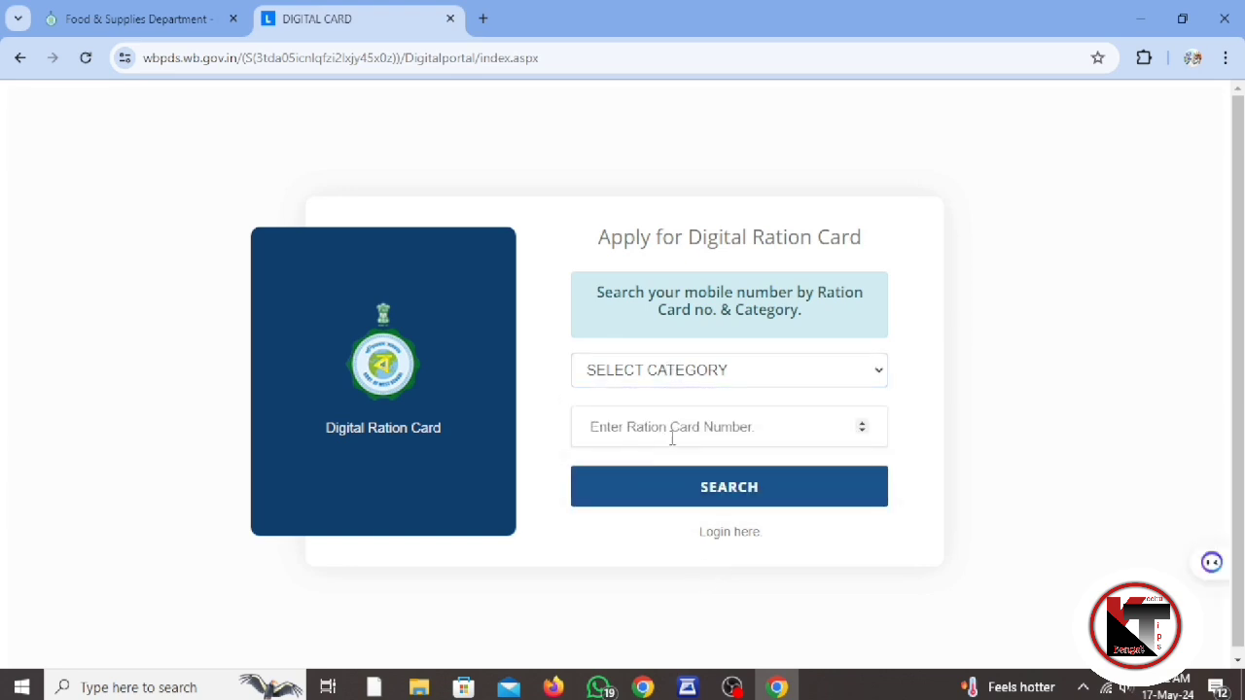
click(18, 57)
click(665, 460)
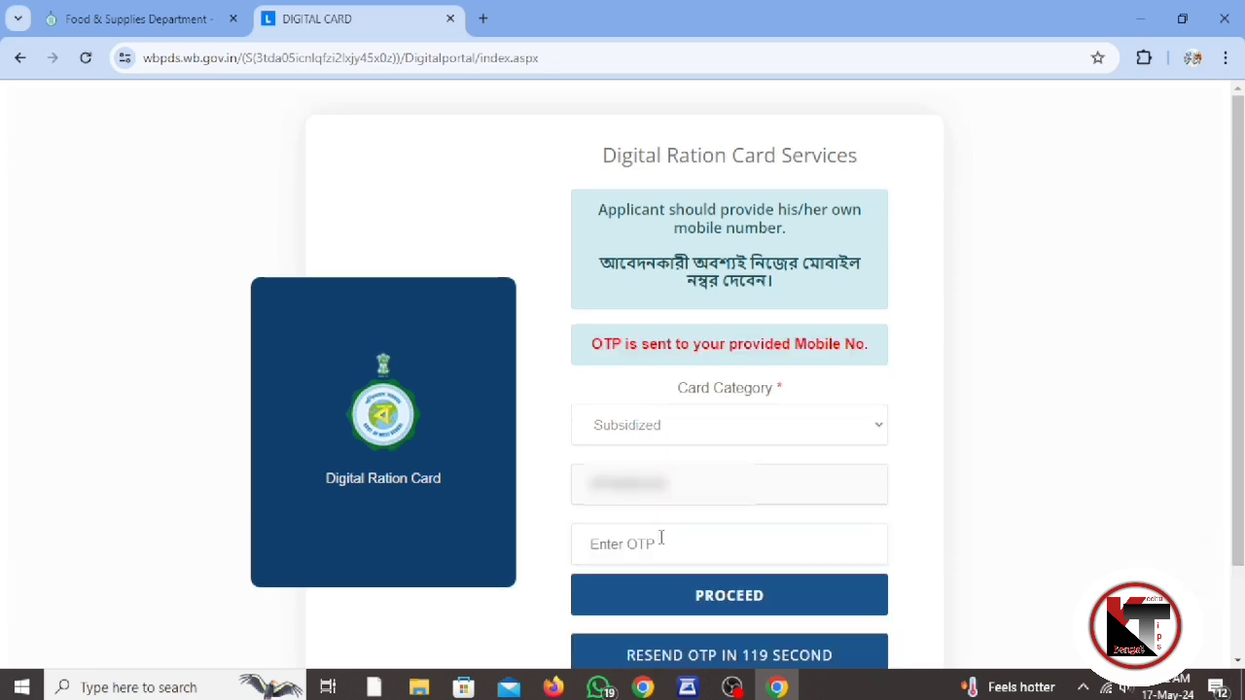
Enter the received OTP in the Enter OTP field and proceed to sign in
click(652, 552)
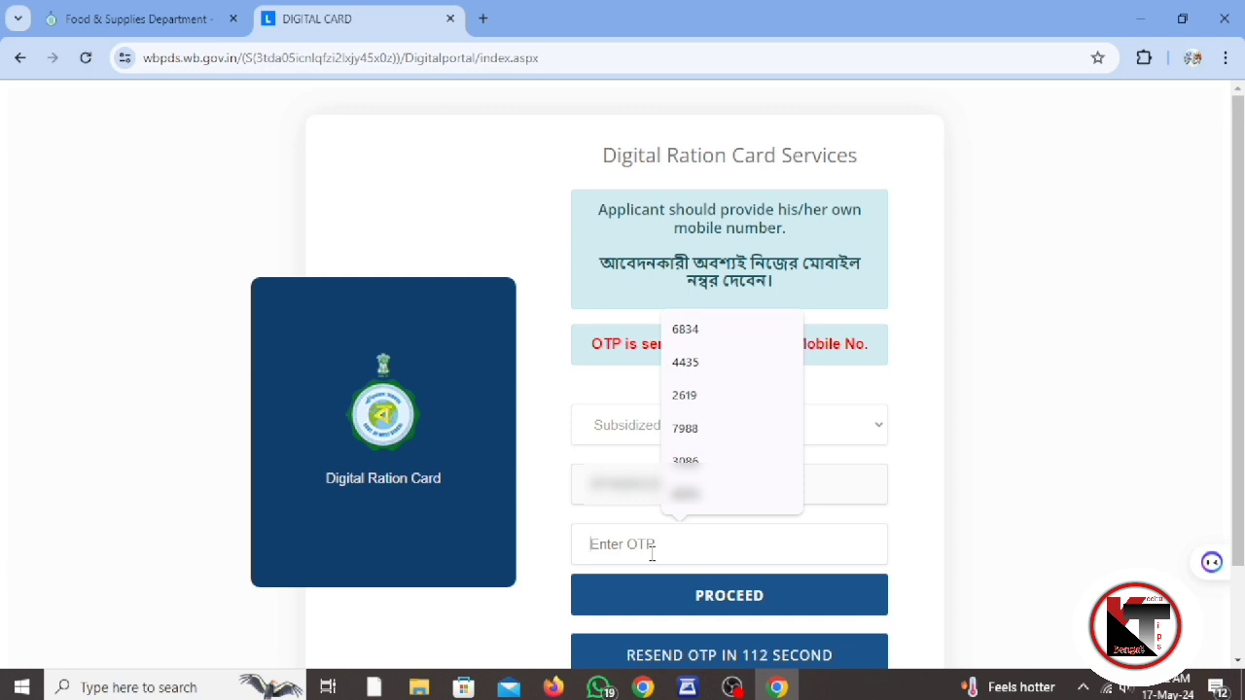
click(1086, 461)
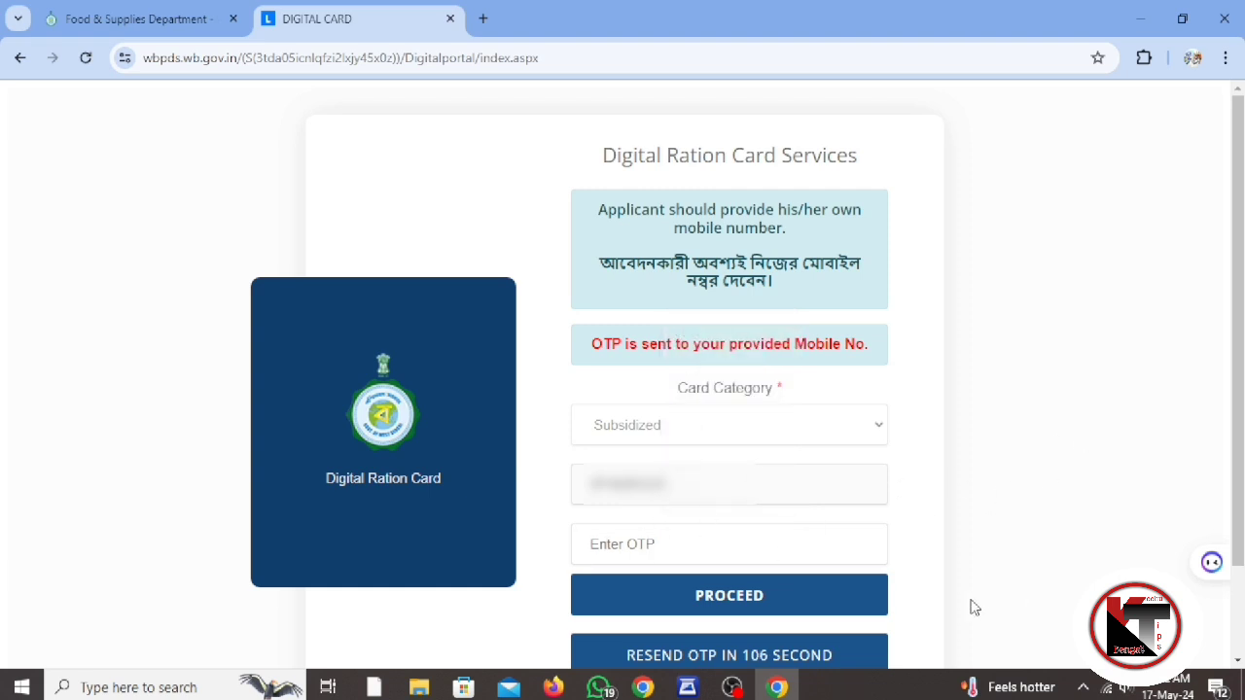
scroll(969, 603, down, 1)
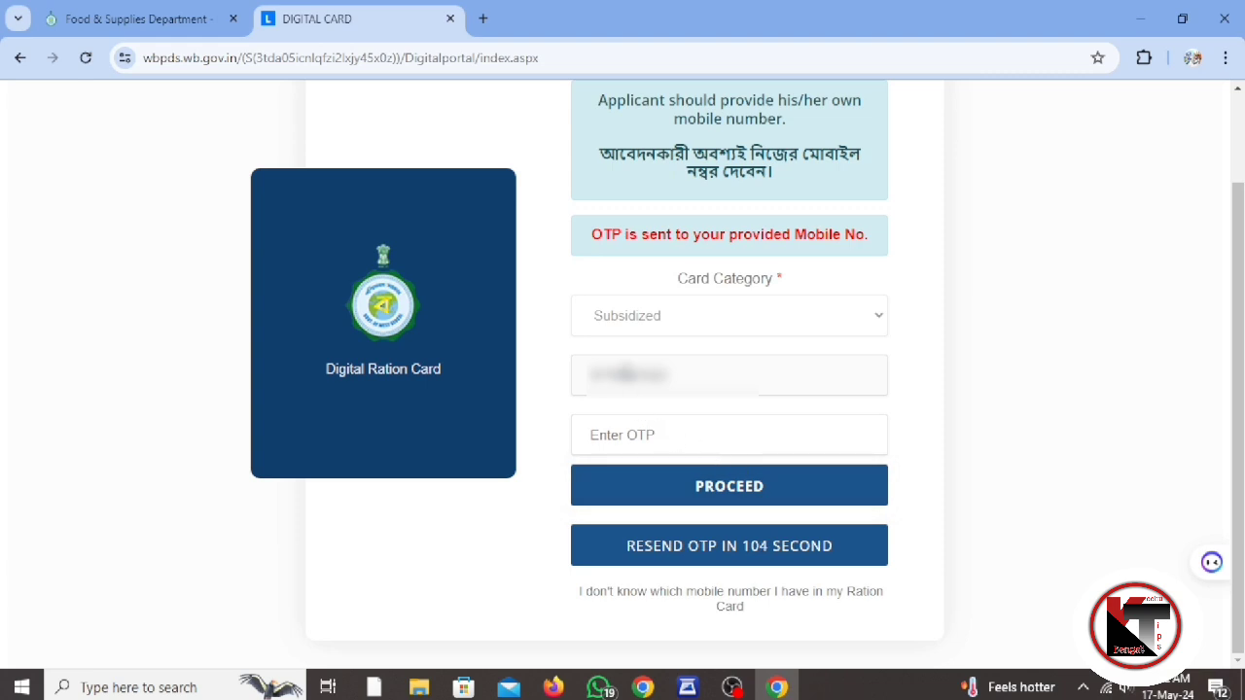
click(594, 442)
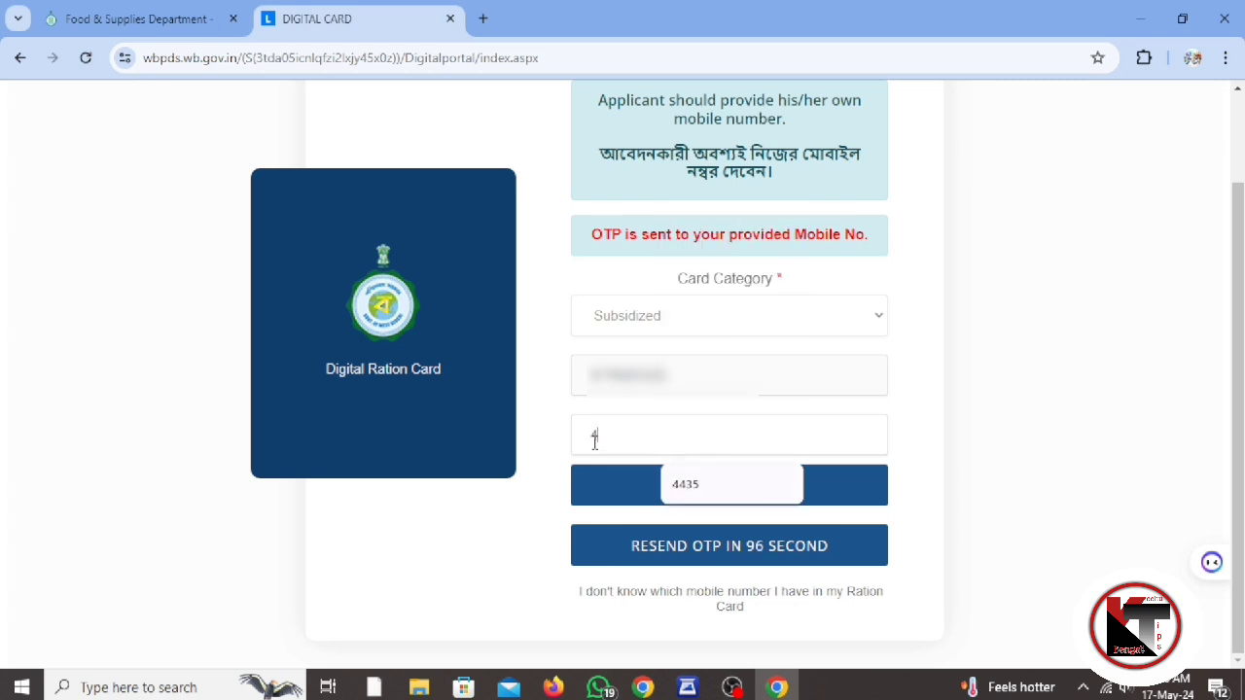
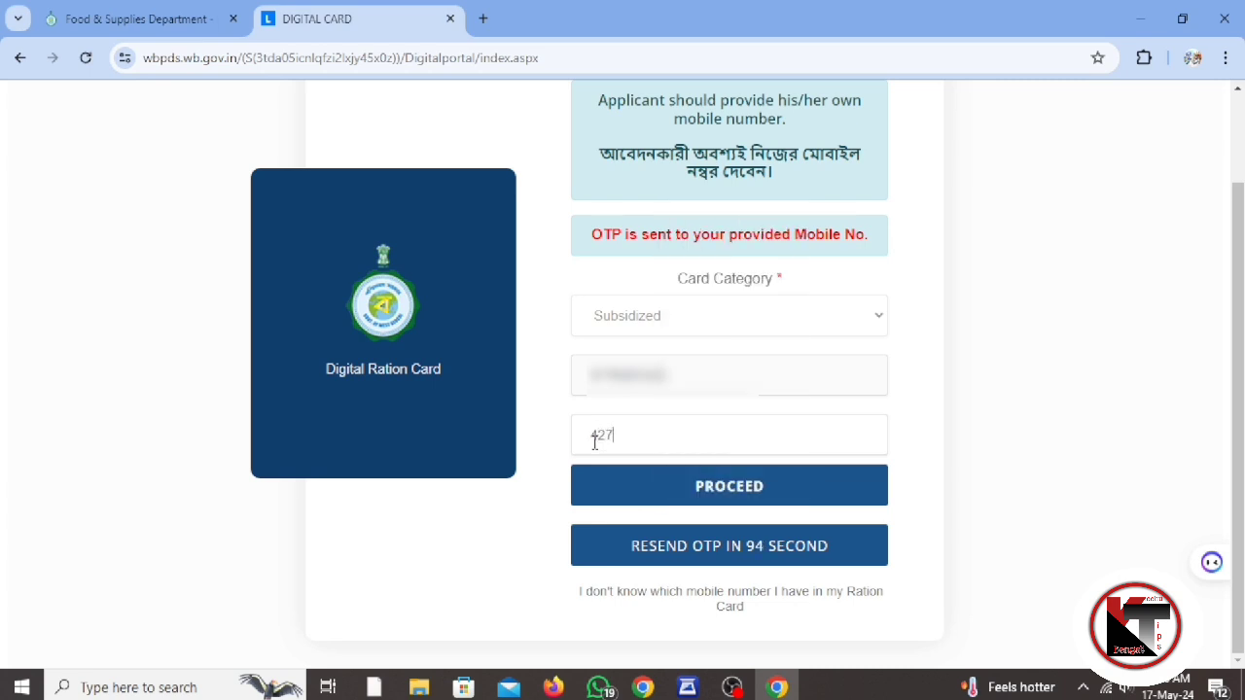
click(704, 488)
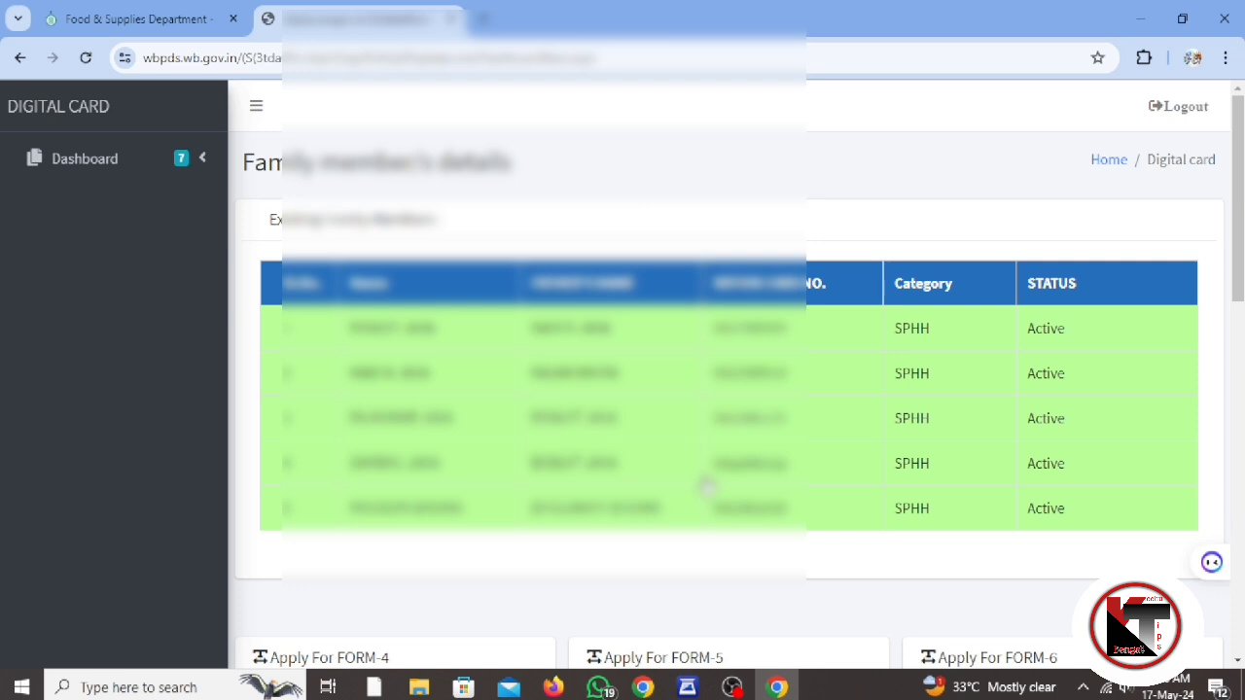
Scroll the family dashboard down to the Apply For FORM-4 to FORM-8 cards
scroll(938, 511, down, 2)
scroll(938, 510, down, 2)
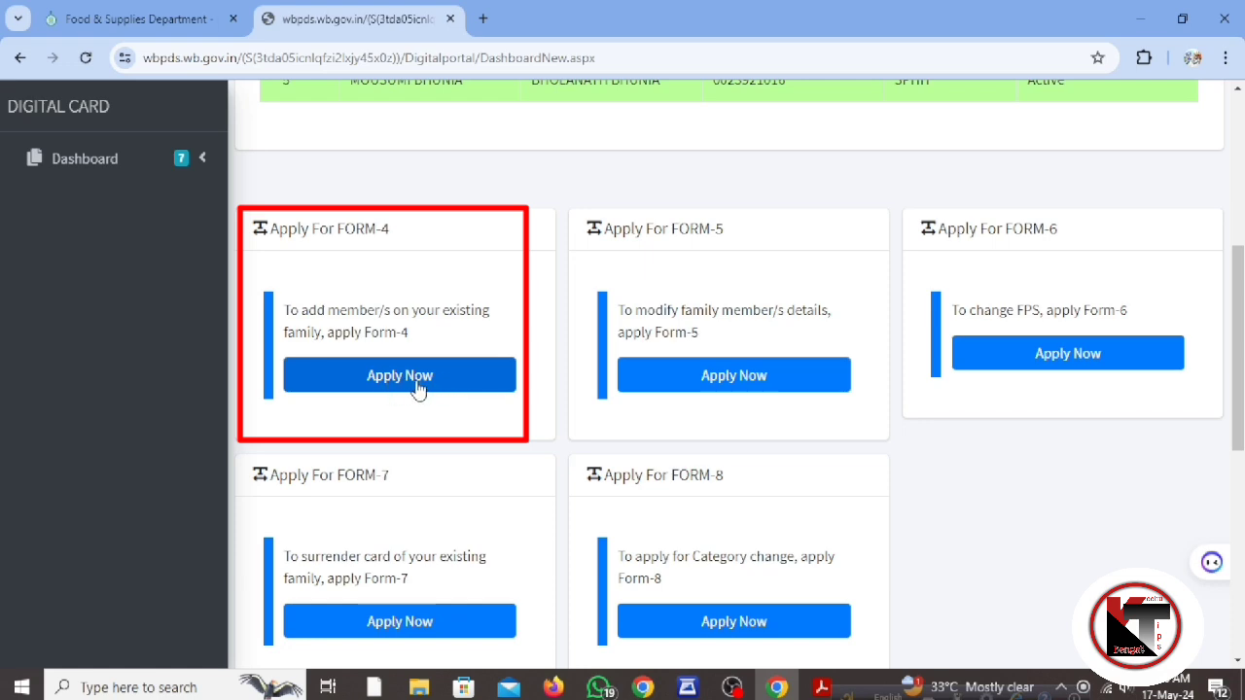
Start a FORM-4 application, confirming 'I want to retain my present PHH/SPHH cards'
click(418, 385)
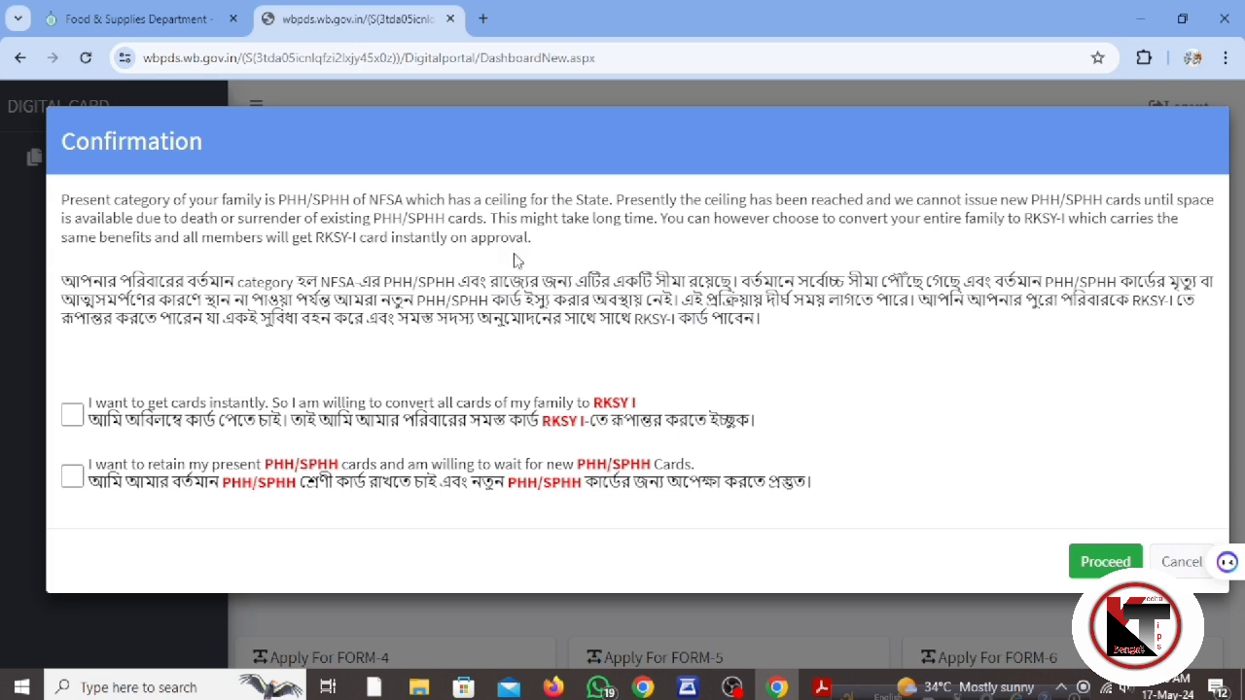
click(70, 418)
click(72, 424)
click(72, 476)
click(74, 418)
click(72, 475)
click(1105, 561)
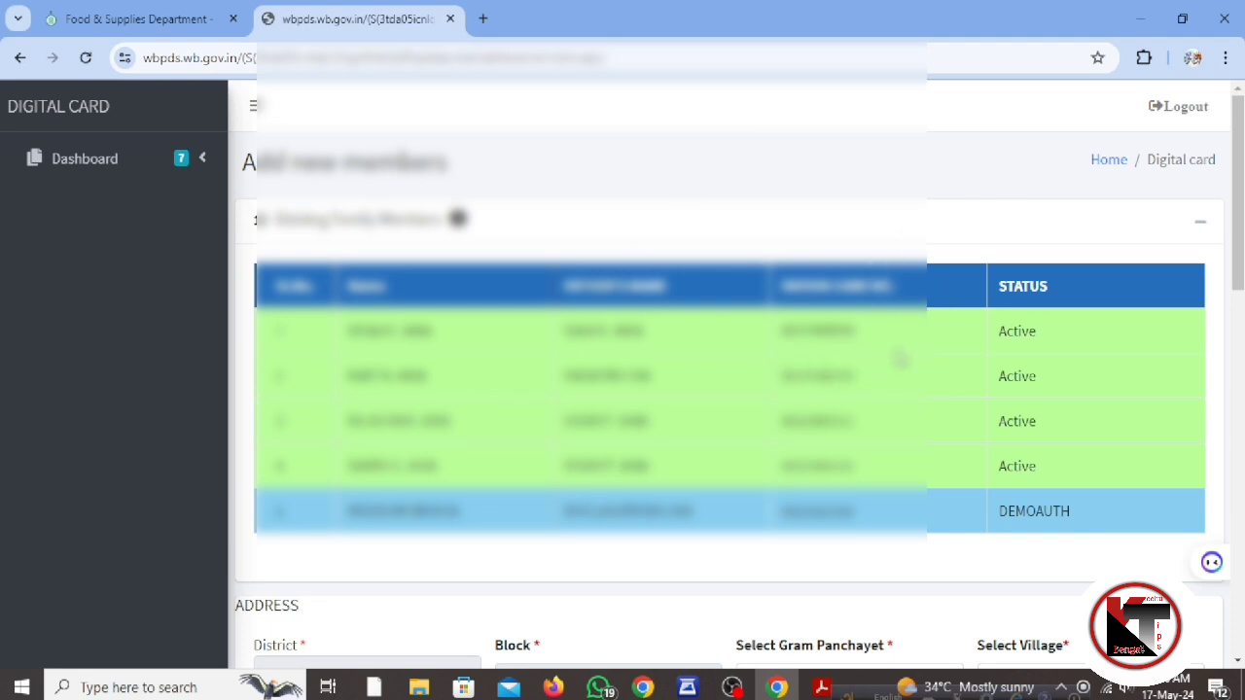
Enter PIN code 721424 and select Tarua as the post office
scroll(781, 421, down, 2)
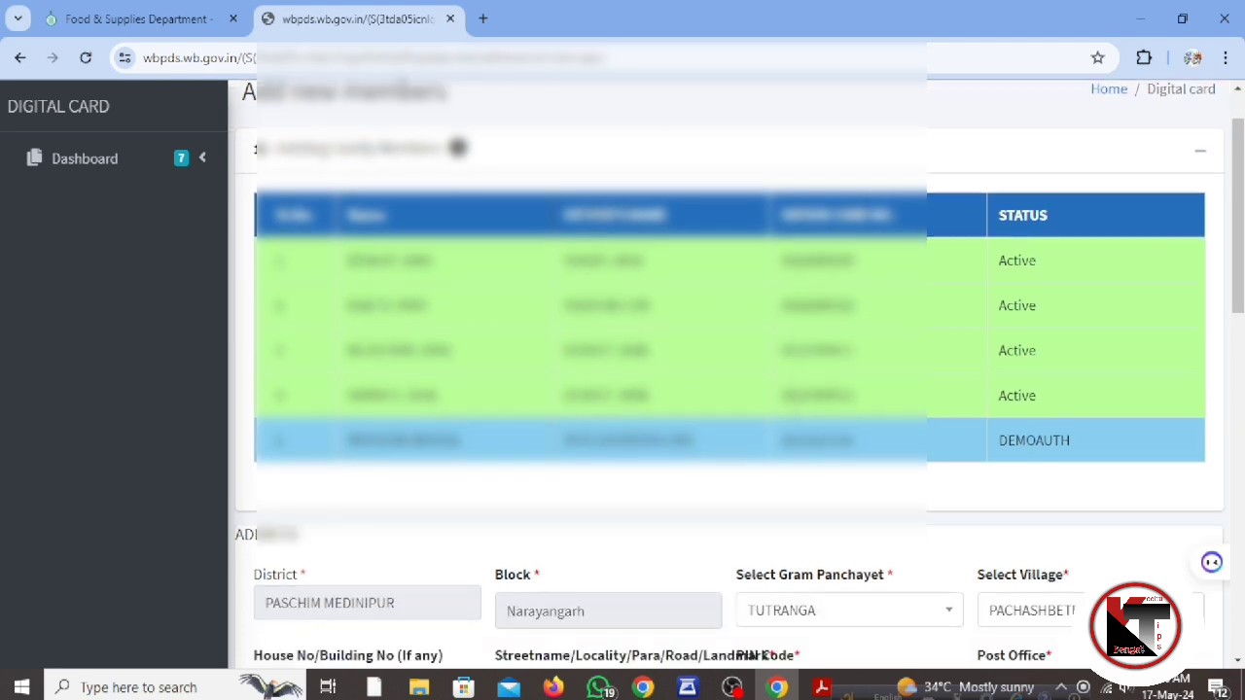
scroll(792, 416, down, 2)
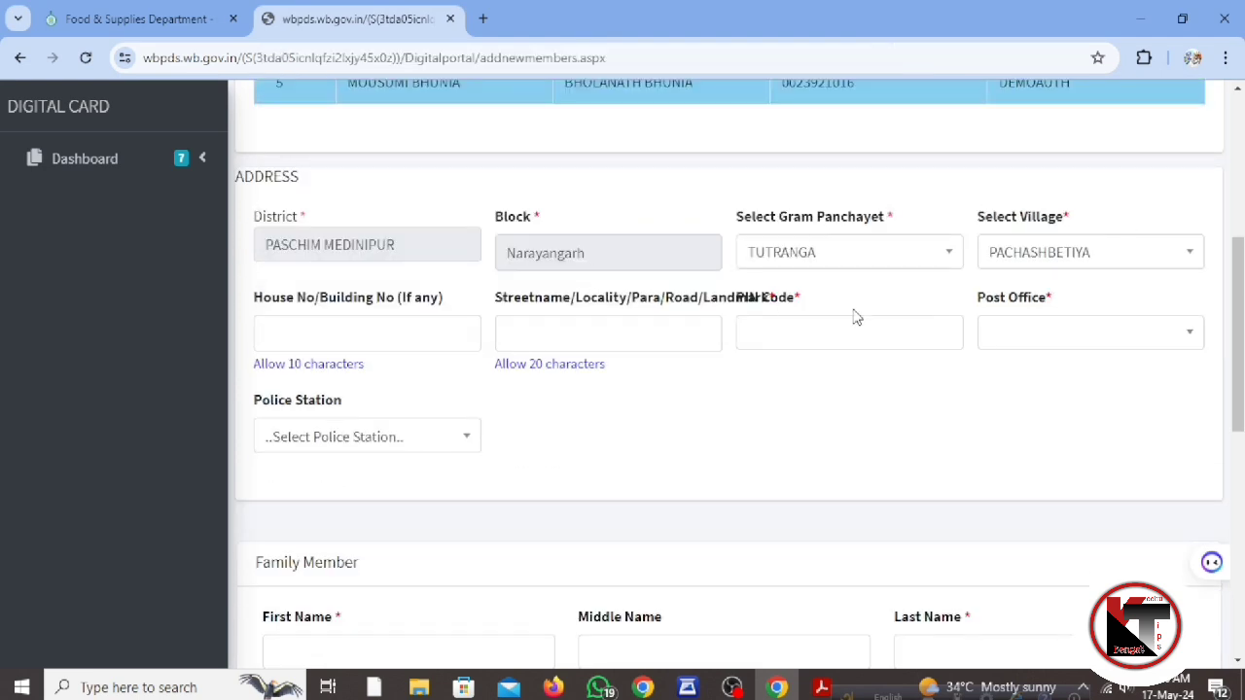
click(793, 340)
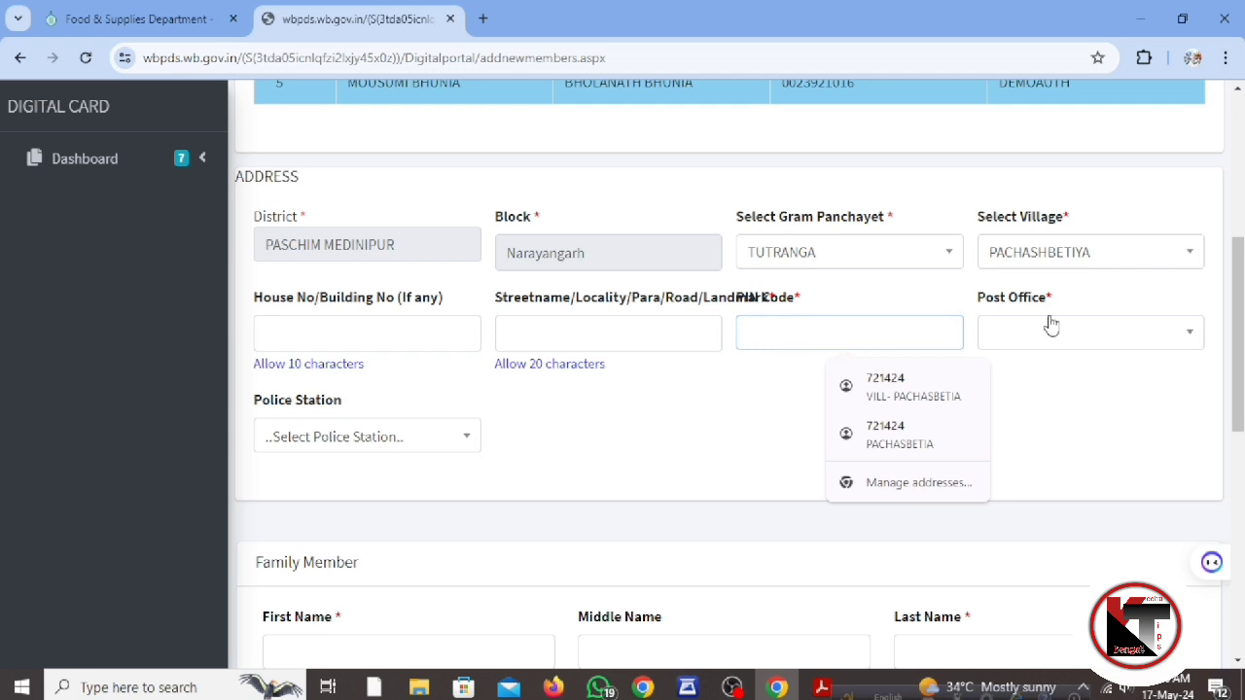
click(1087, 388)
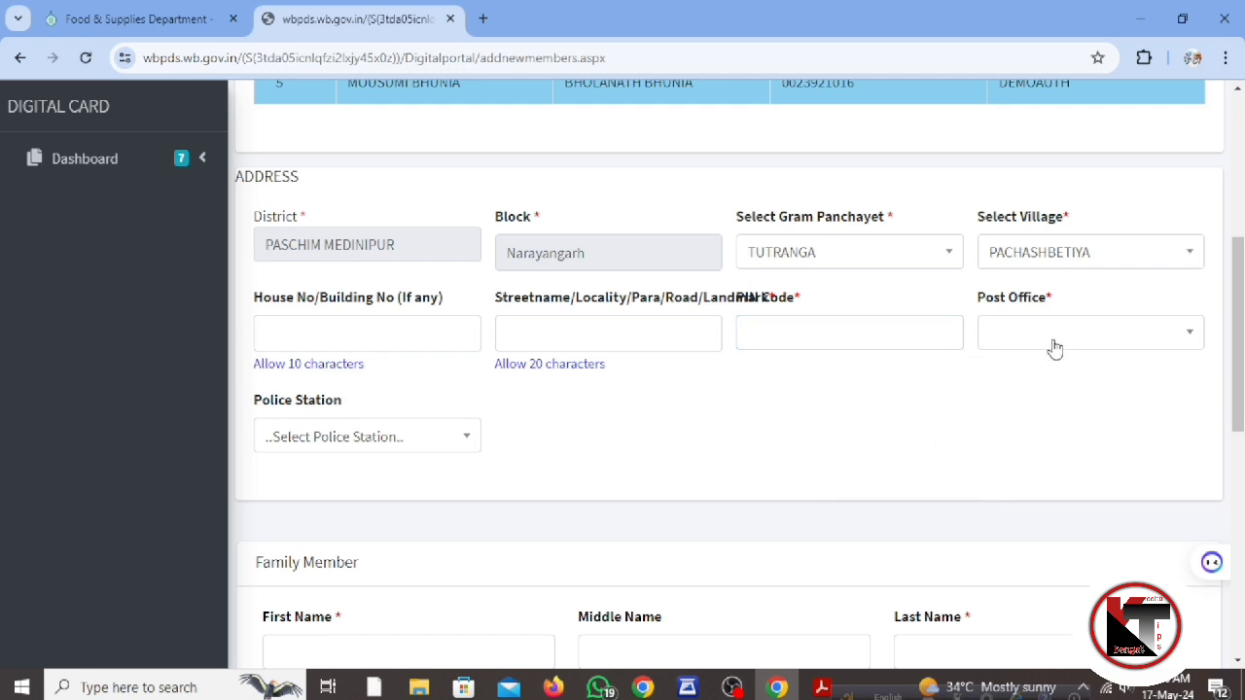
click(1099, 335)
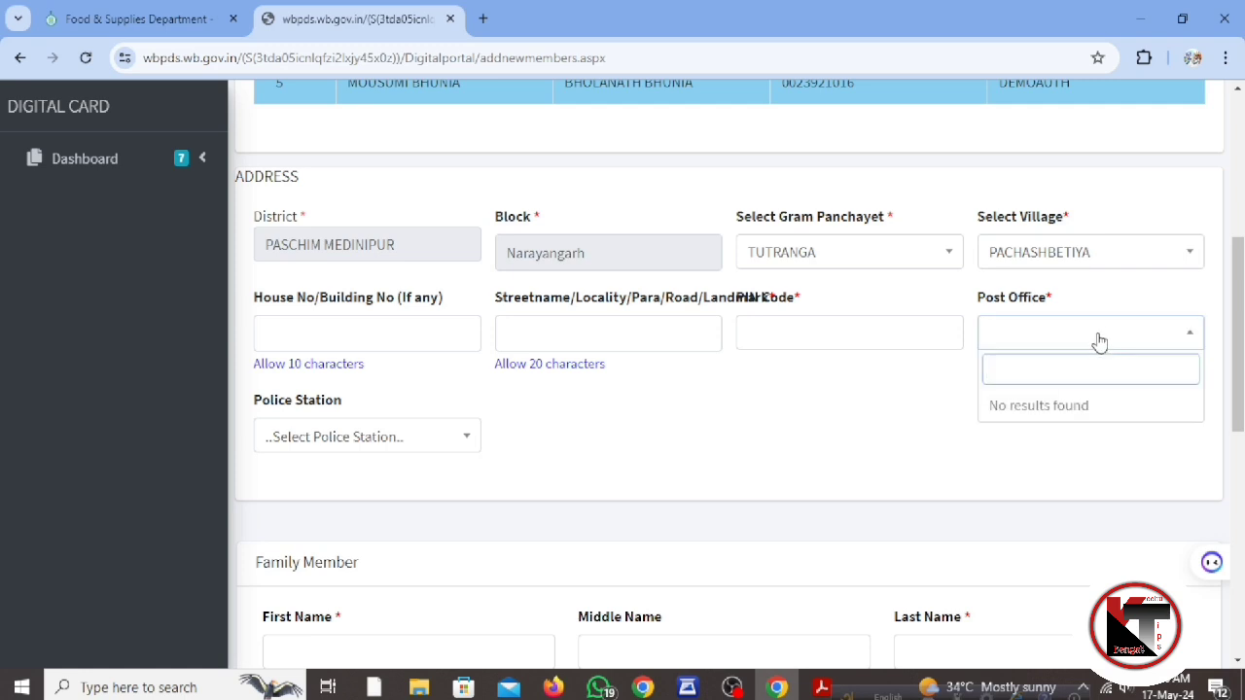
click(1097, 336)
click(779, 333)
text(7)
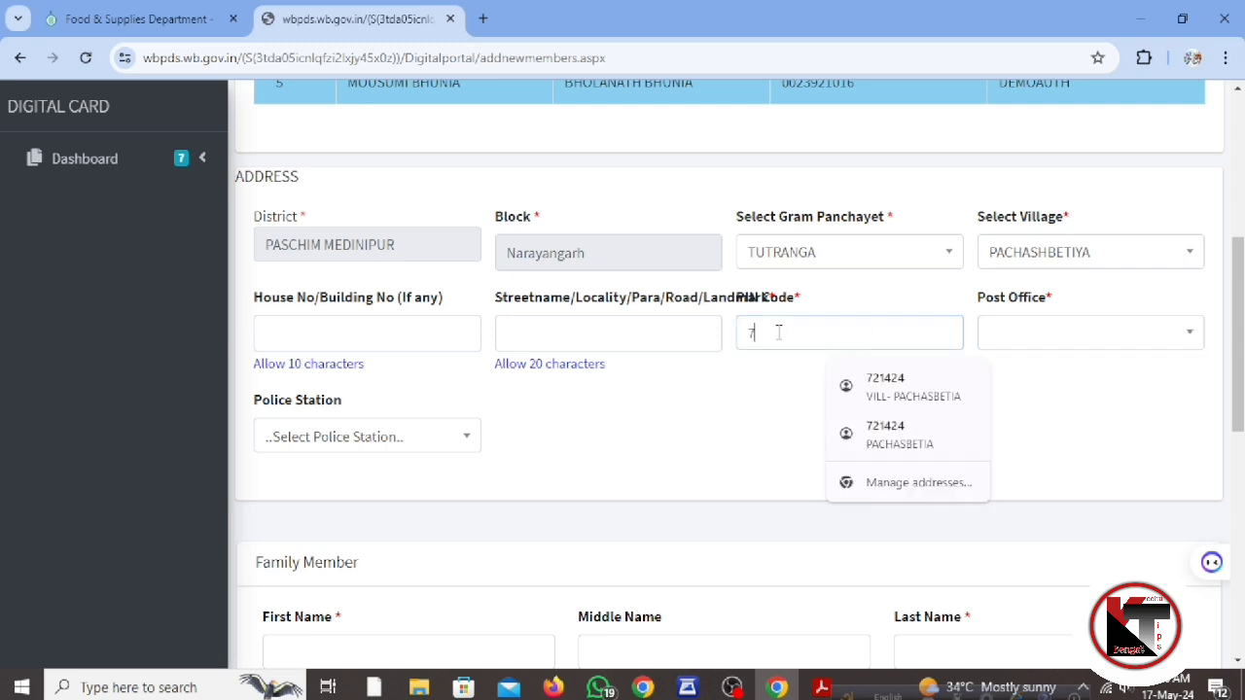
text(21424)
click(1017, 330)
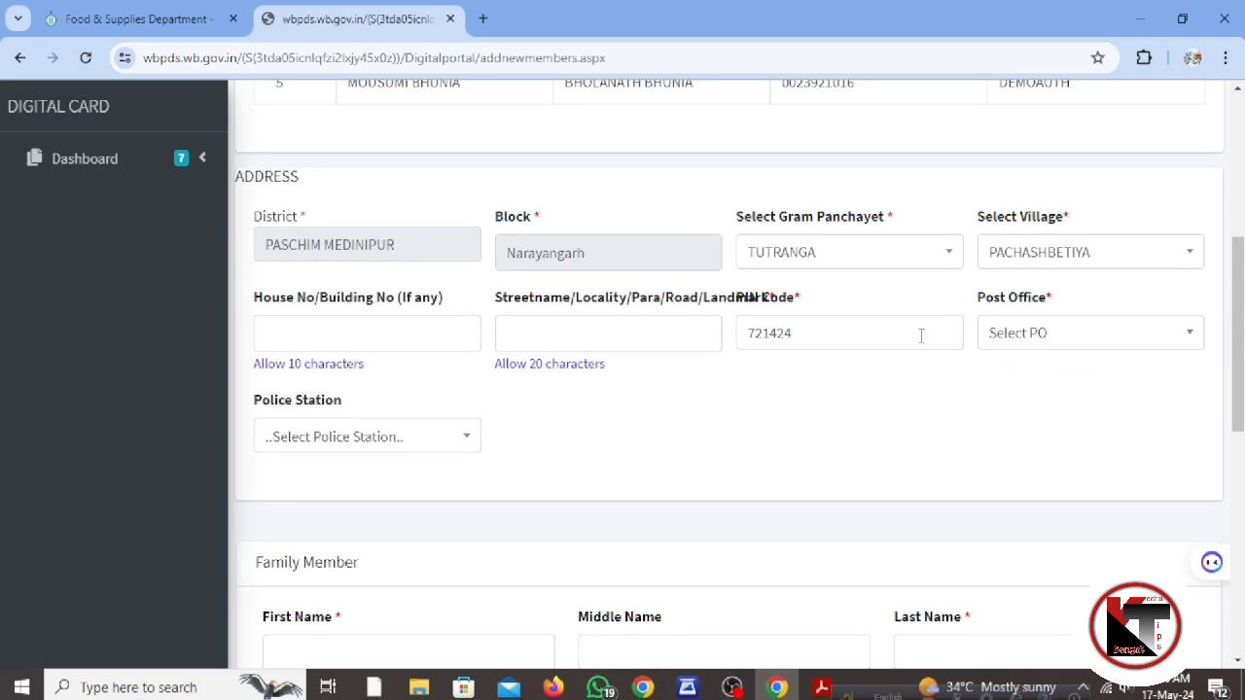
click(1055, 335)
scroll(1035, 505, down, 5)
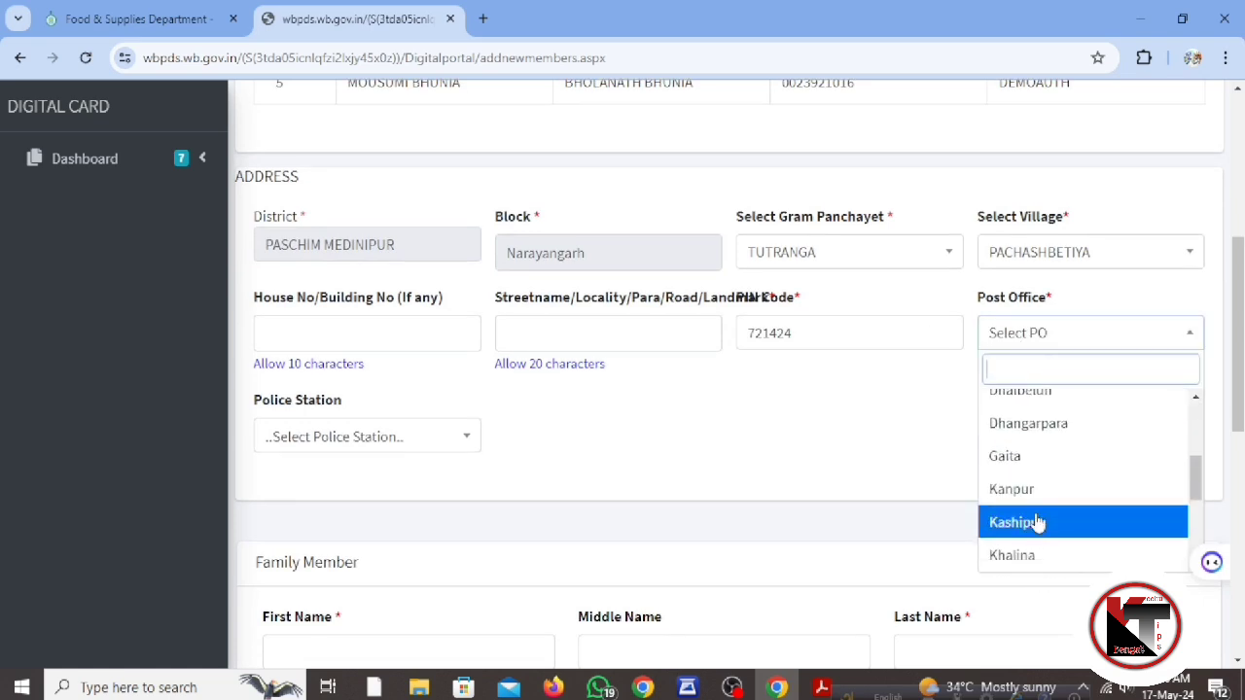
click(1037, 496)
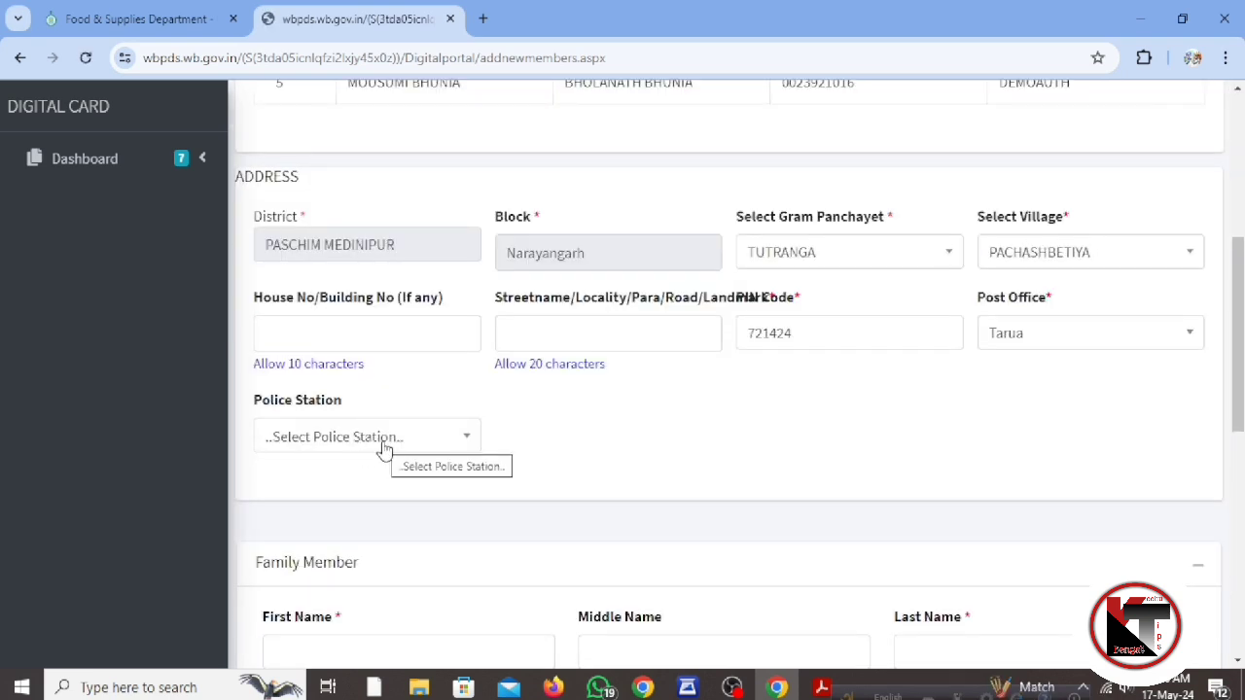
Select BELDA as the police station
click(396, 446)
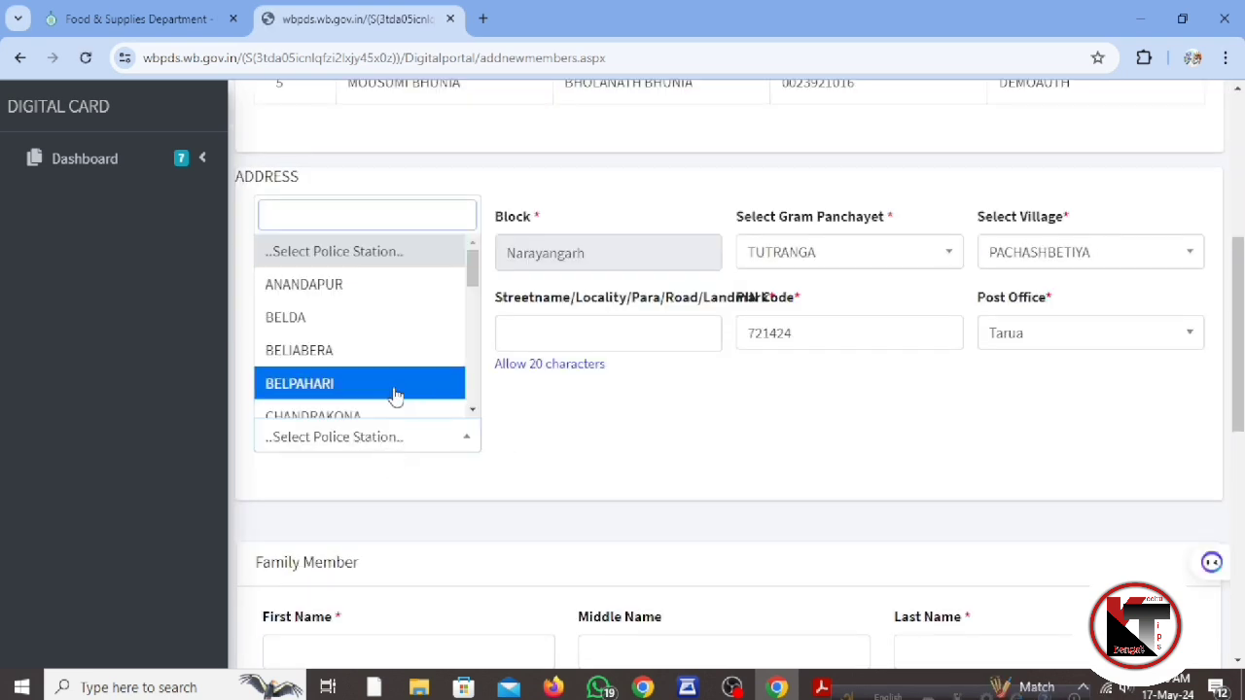
click(389, 336)
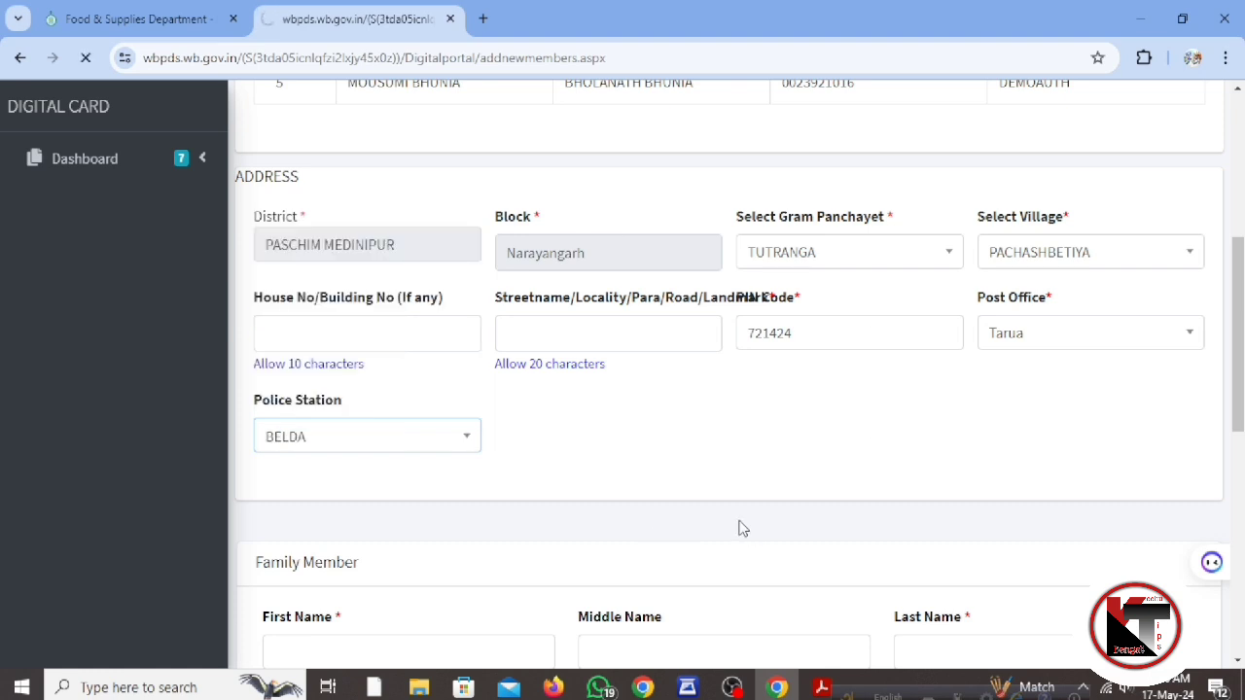
scroll(739, 525, down, 4)
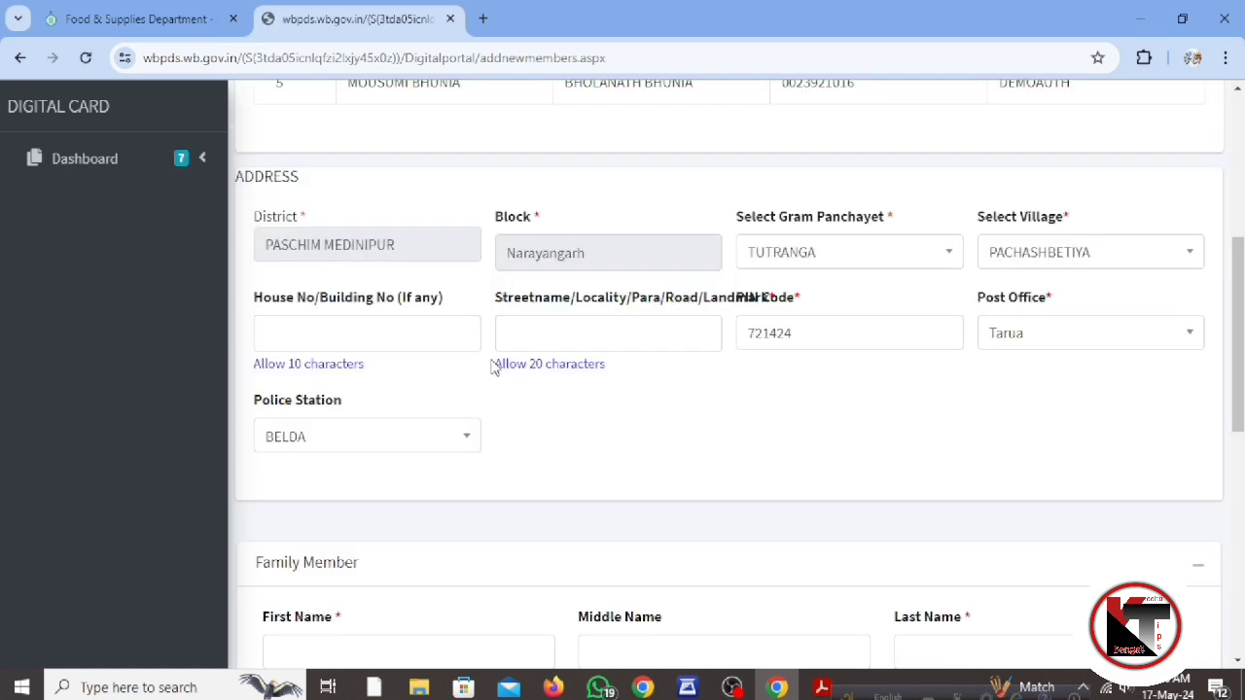
scroll(493, 366, down, 4)
click(334, 233)
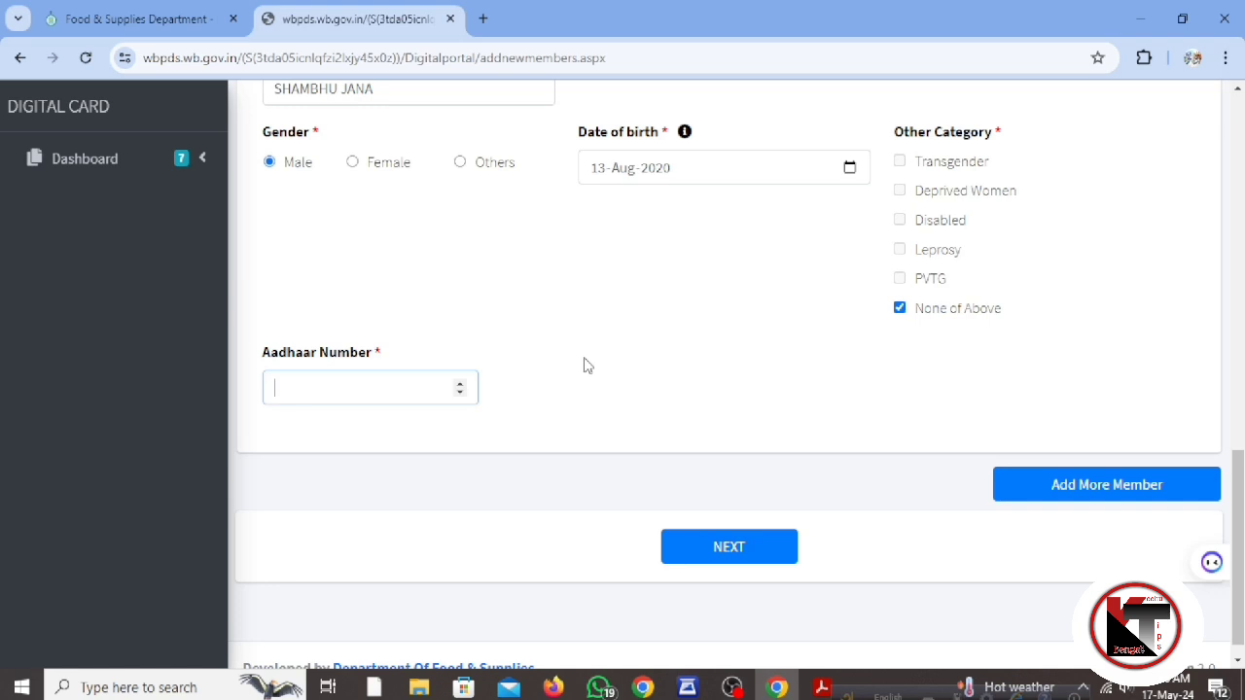
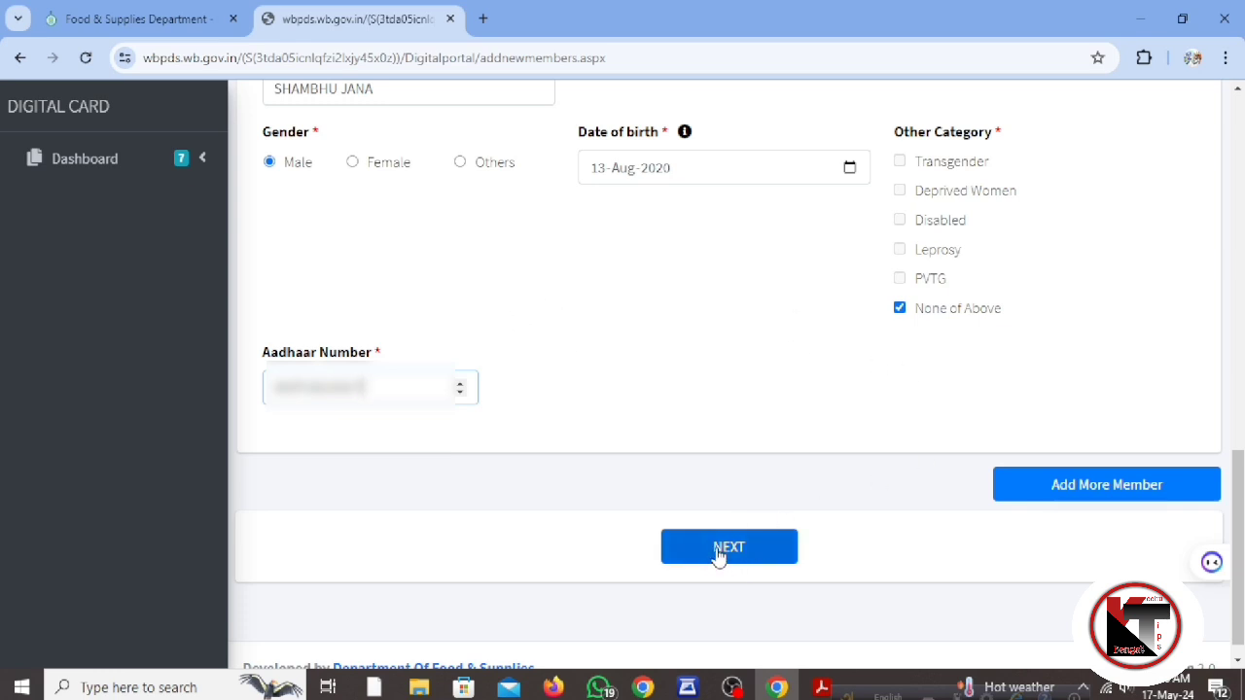
Save the new member, tick 'It's Okay, I agree', and proceed to the Confirmation dialog
click(754, 549)
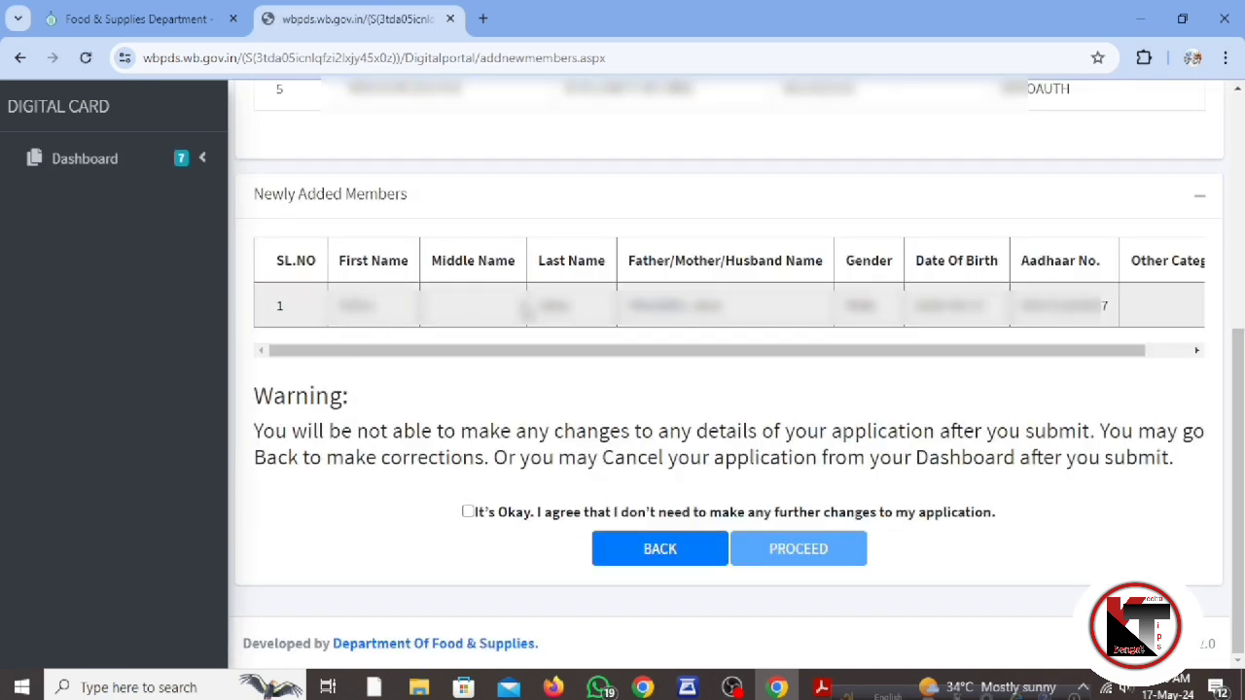
scroll(525, 311, up, 5)
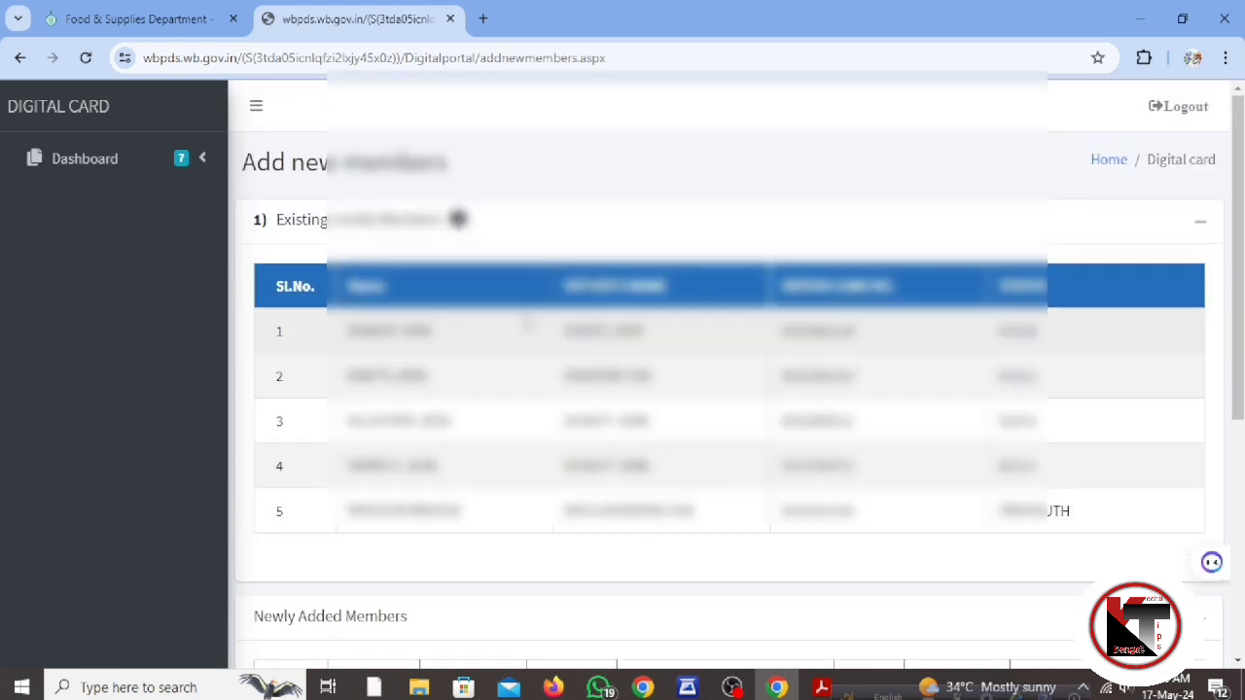
scroll(526, 324, down, 2)
scroll(526, 324, down, 2)
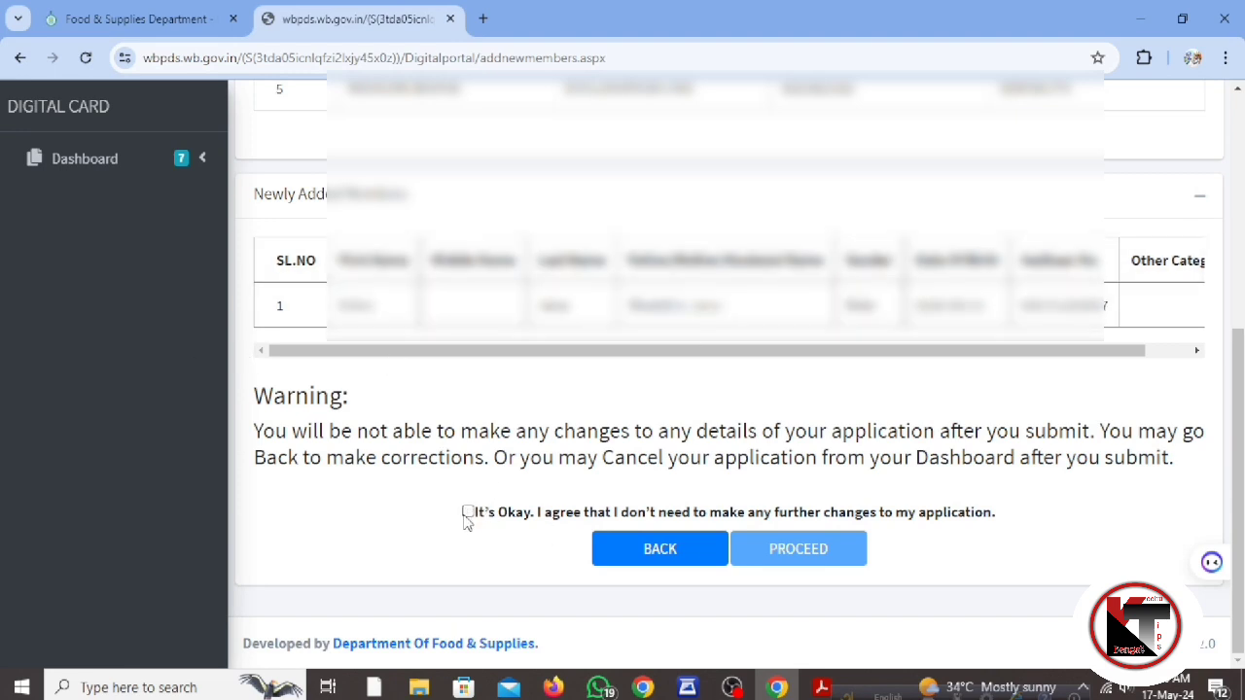
click(468, 512)
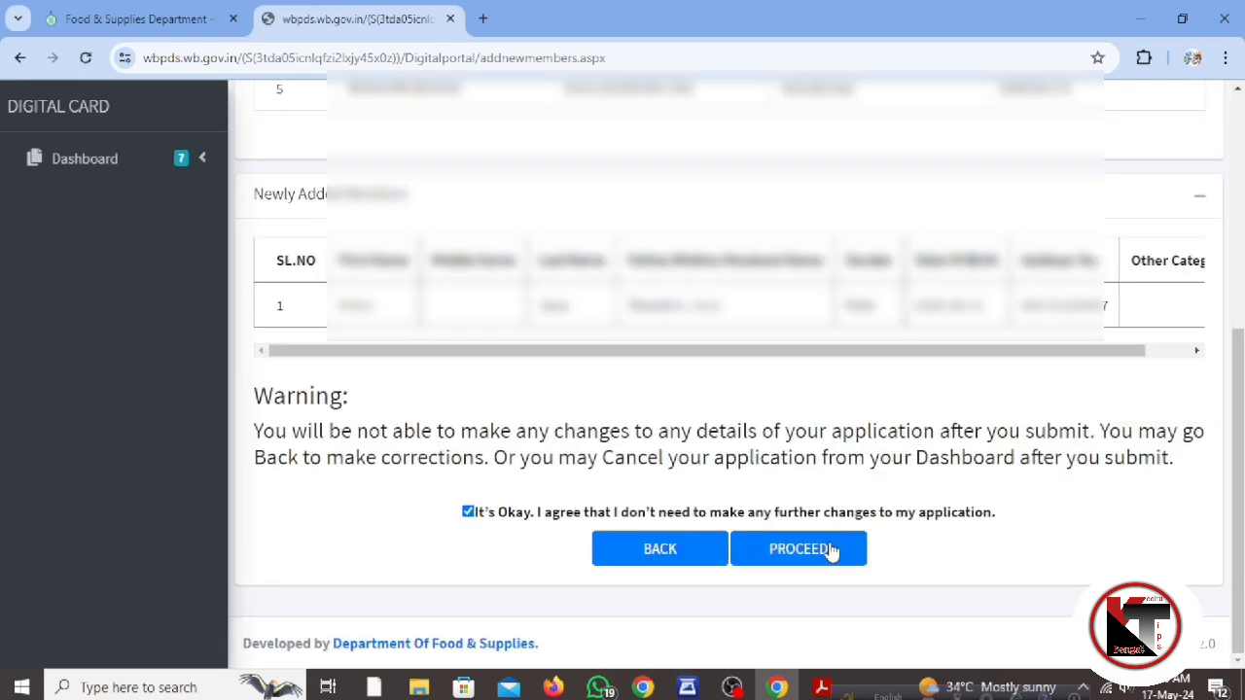
click(807, 550)
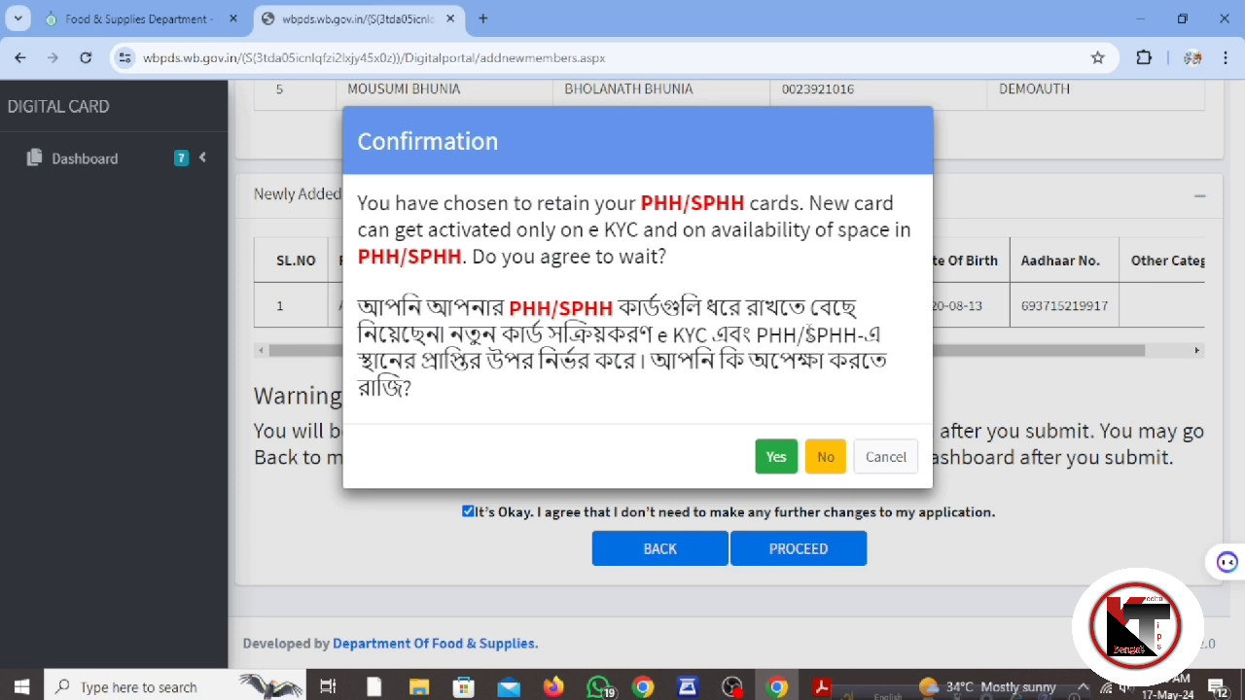
Answer Yes to wait for PHH/SPHH card activation and review the Upload Files requirements
click(770, 470)
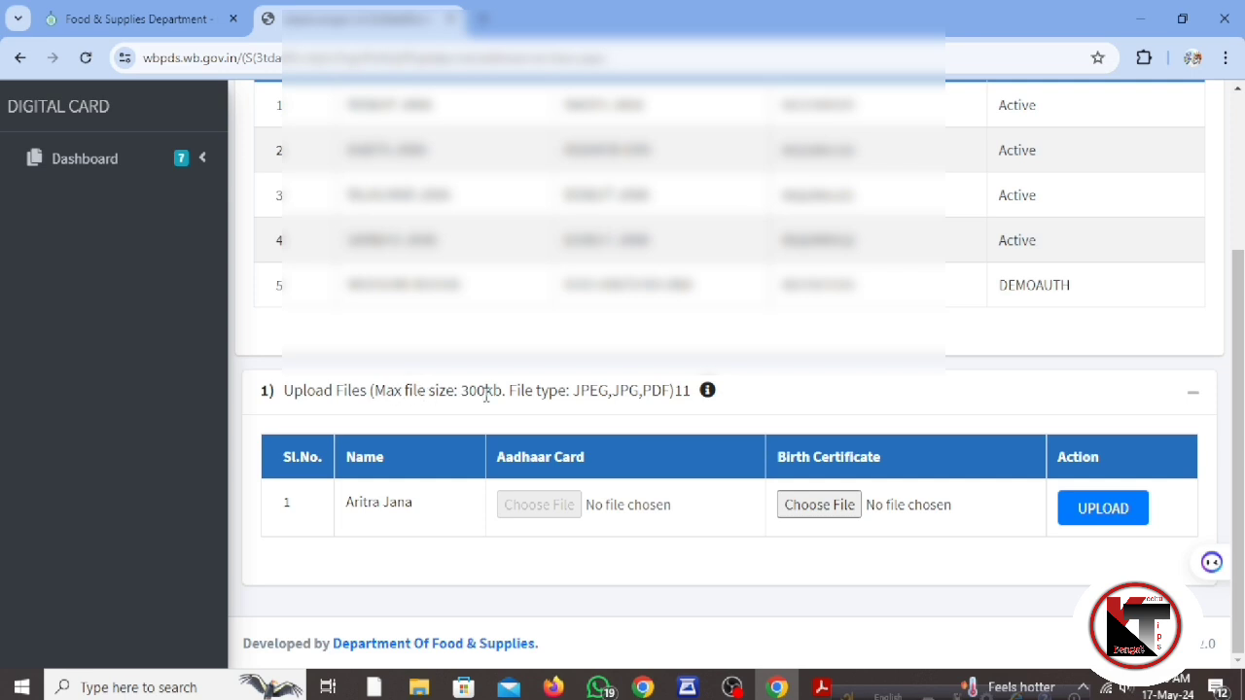
scroll(491, 389, up, 3)
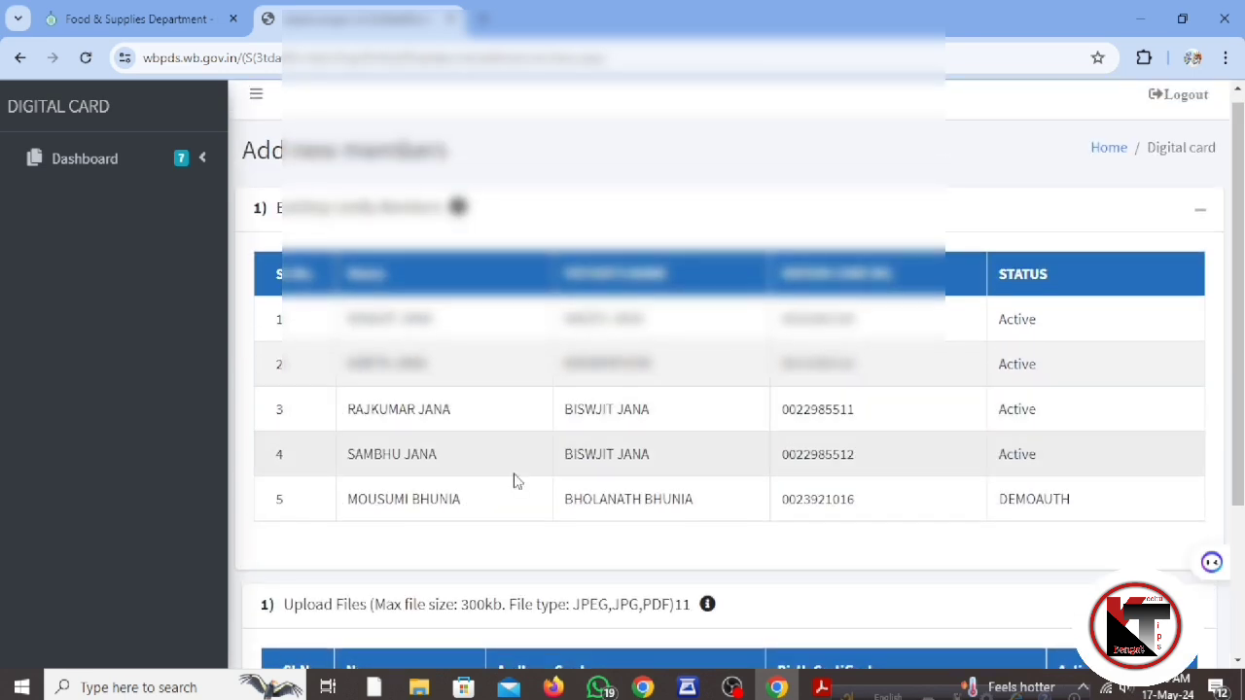
scroll(515, 480, down, 3)
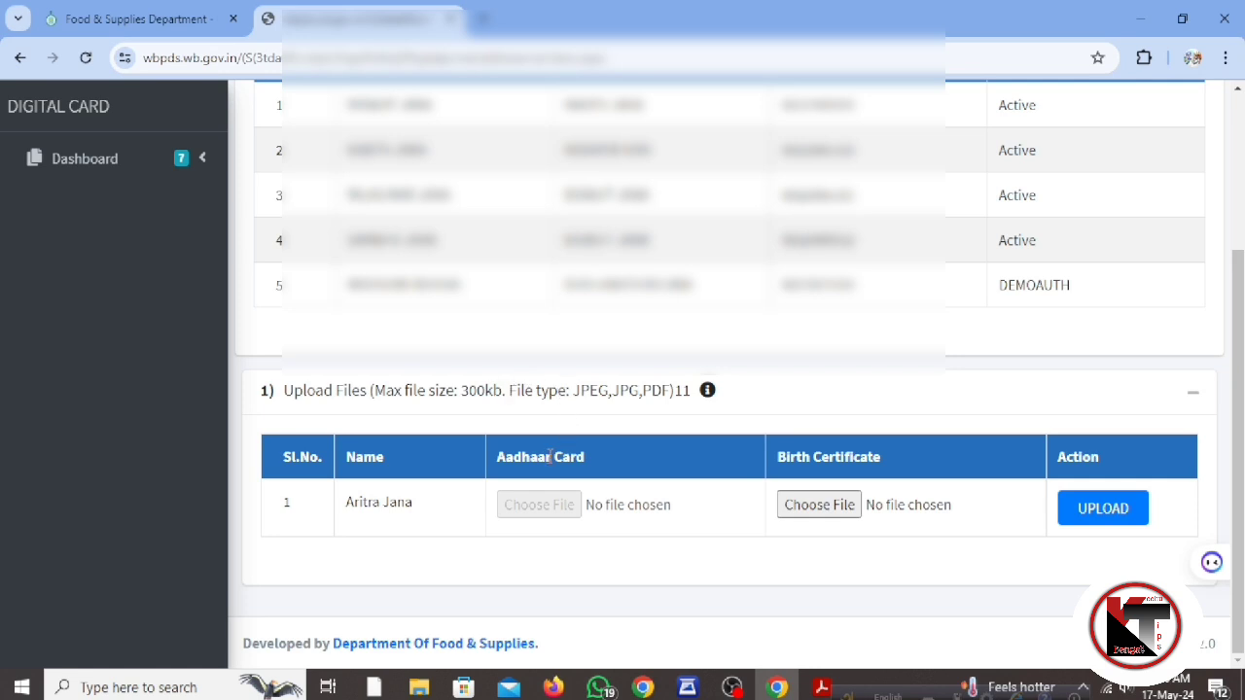
drag(566, 390, 692, 393)
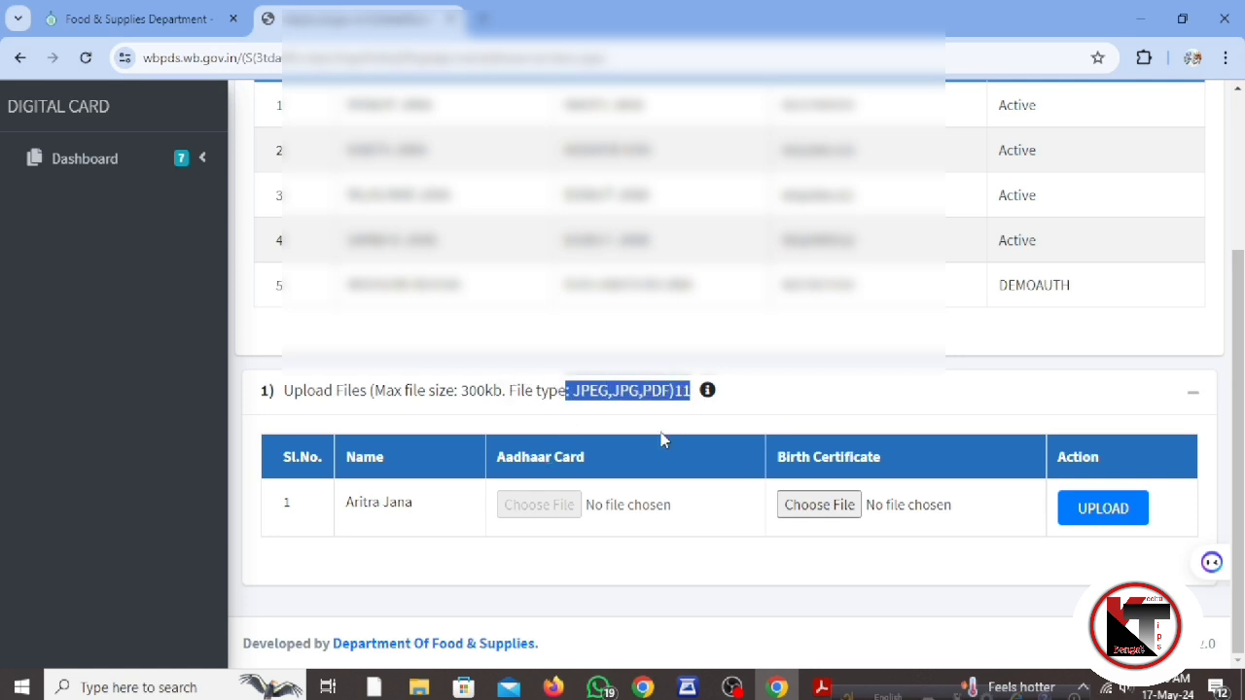
click(636, 475)
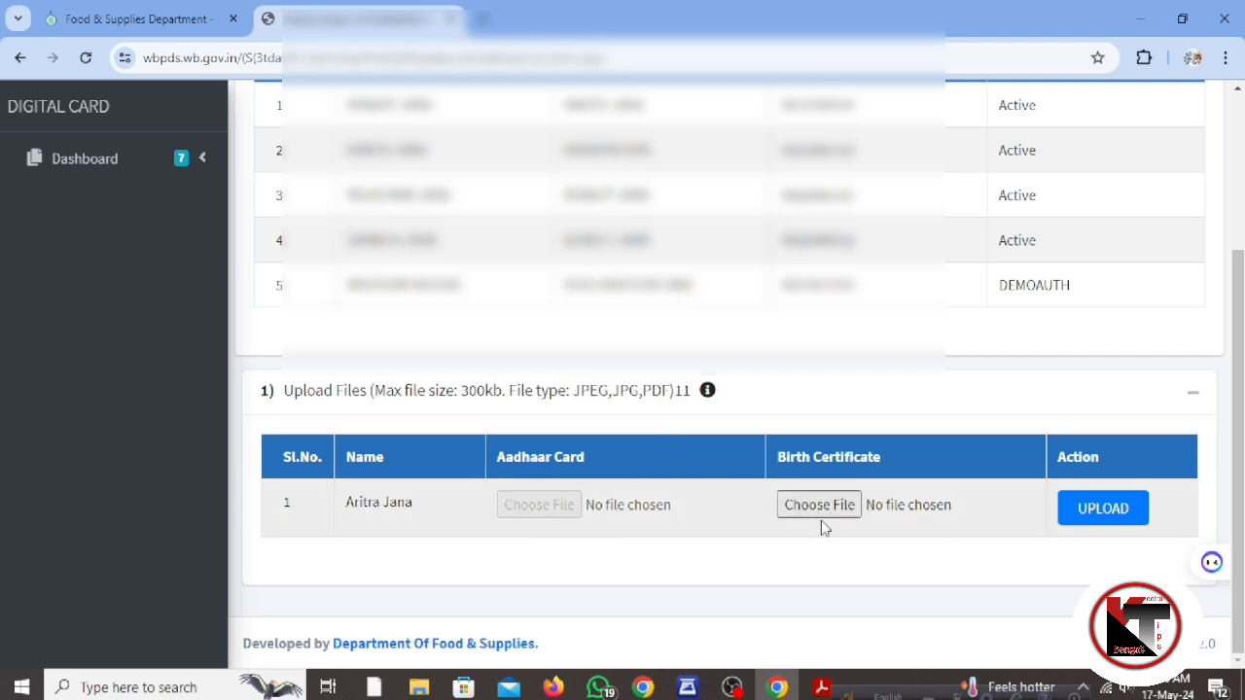
Attach the child's birth certificate PDF from New Volume (E:) and upload it
click(822, 516)
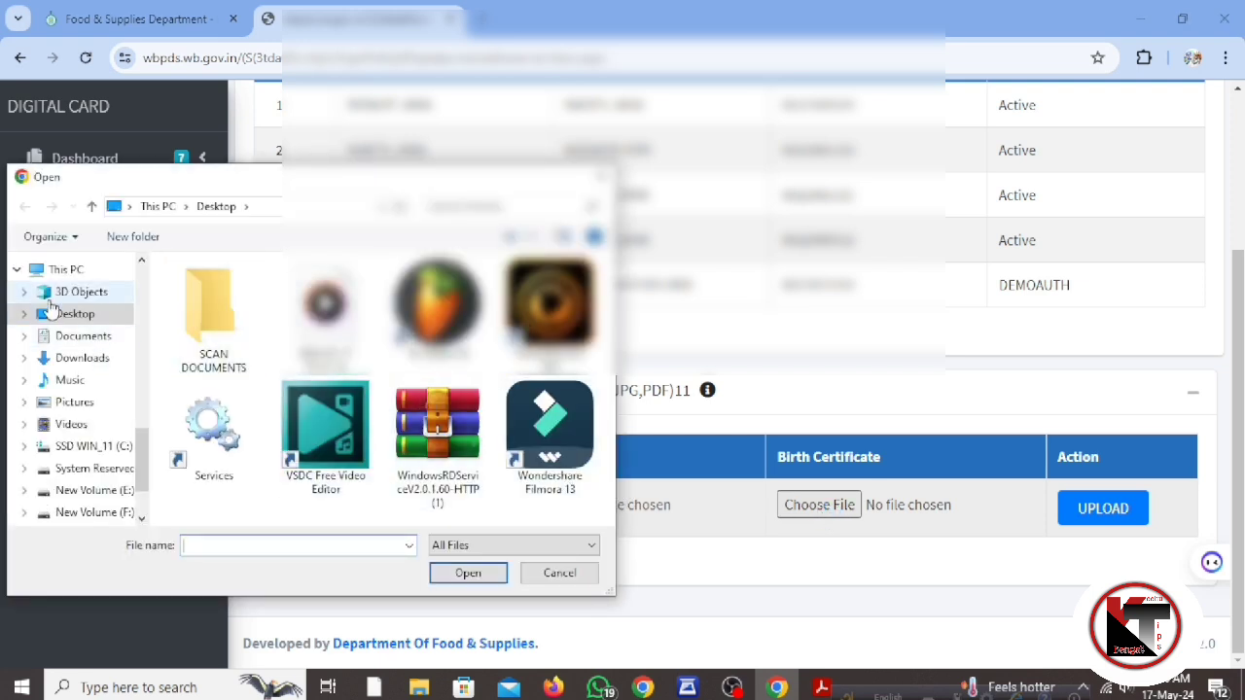
click(89, 490)
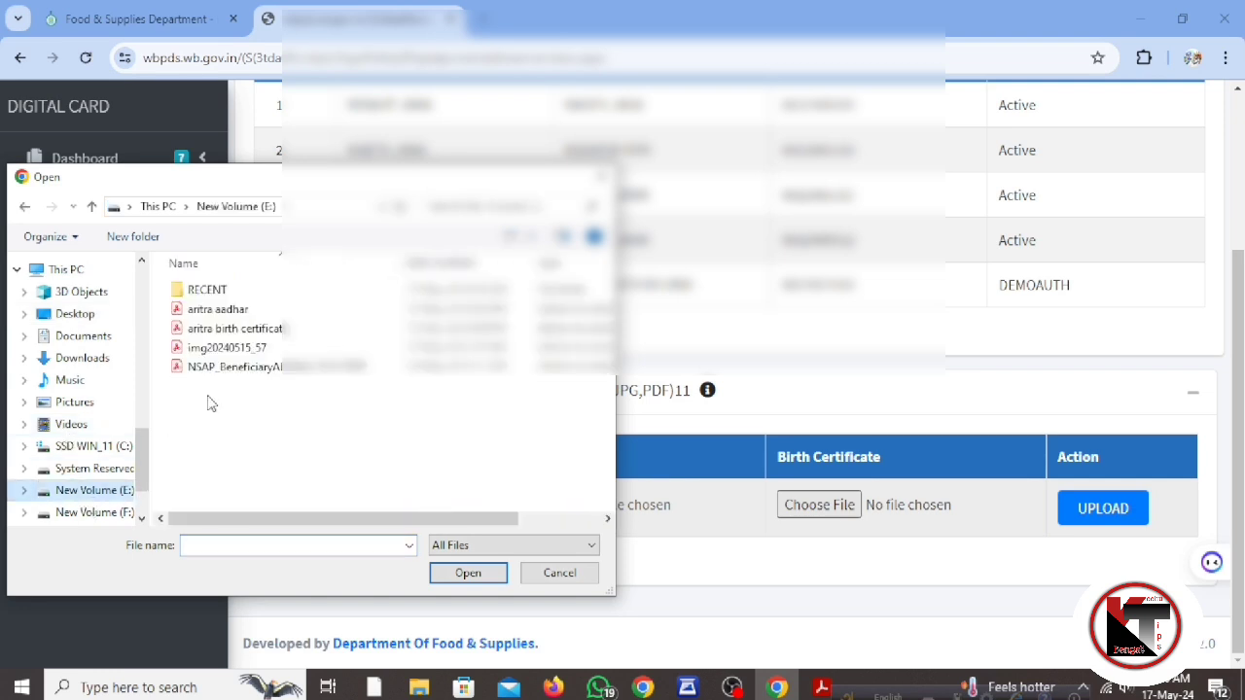
click(222, 329)
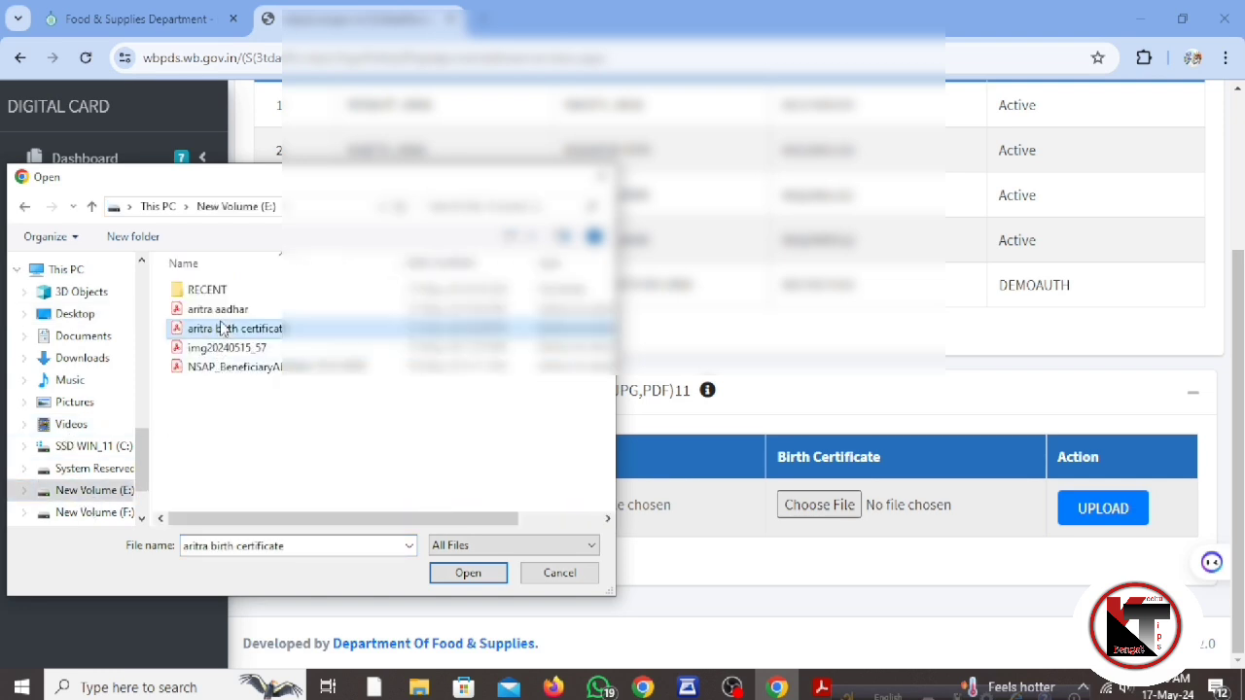
click(450, 580)
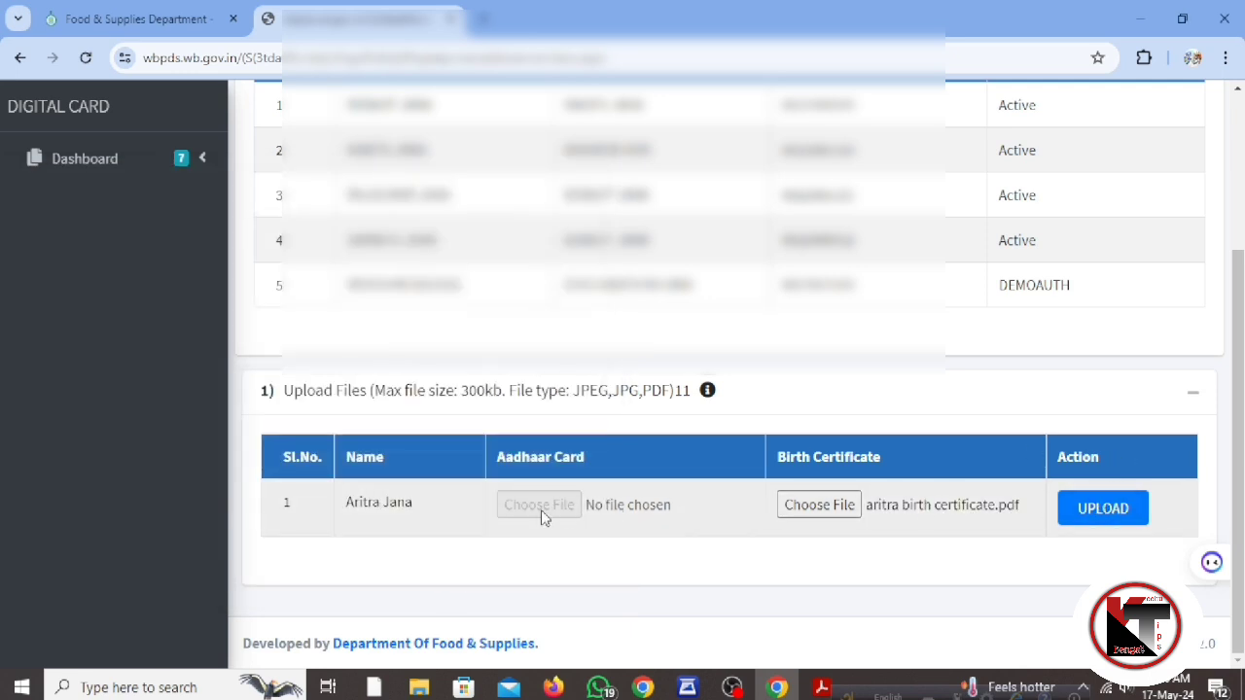
scroll(596, 491, up, 3)
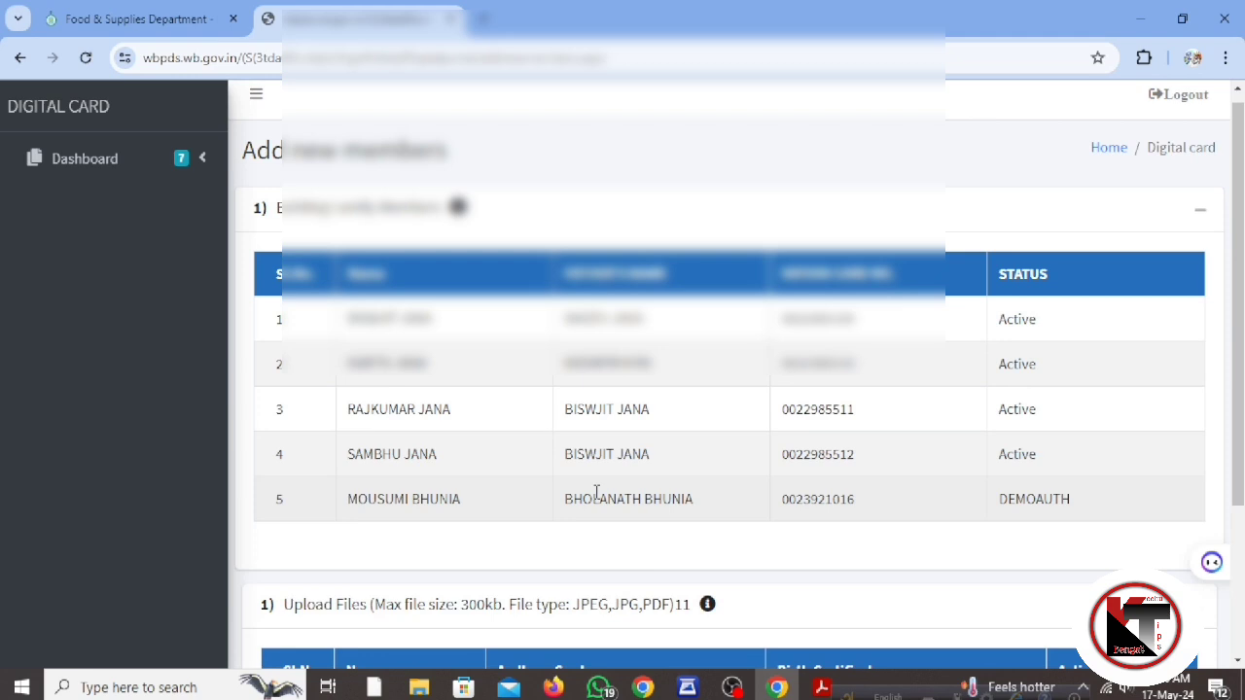
scroll(597, 491, down, 3)
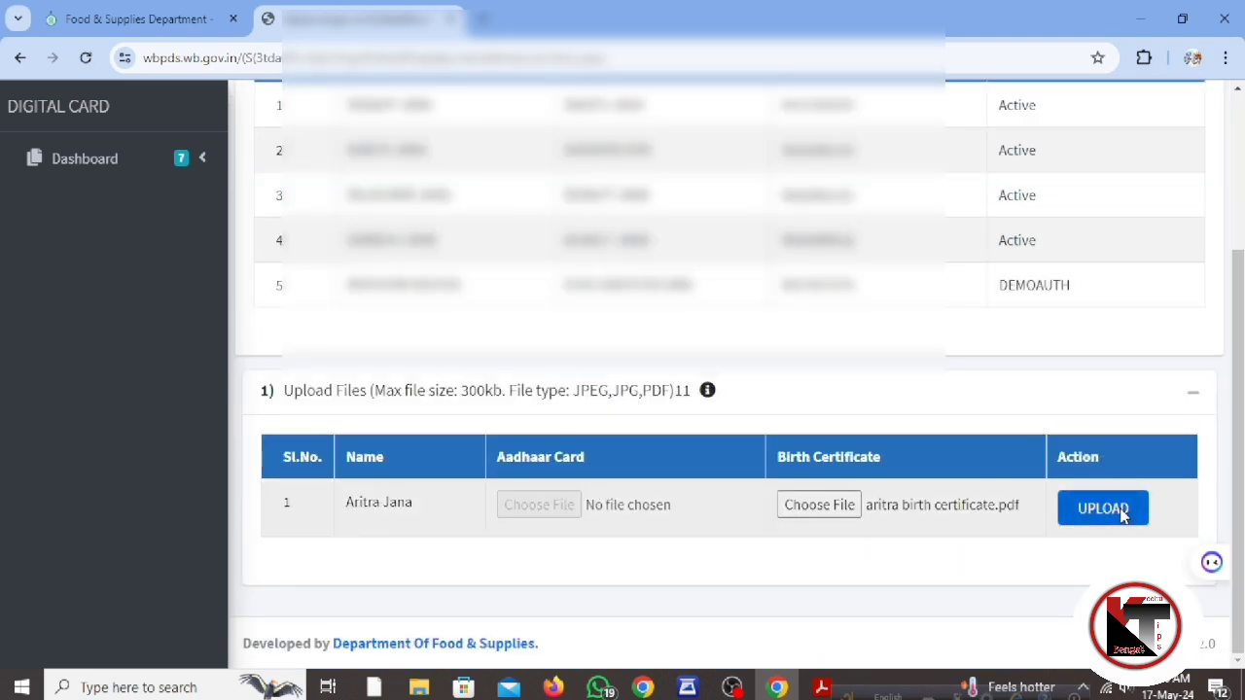
click(1101, 508)
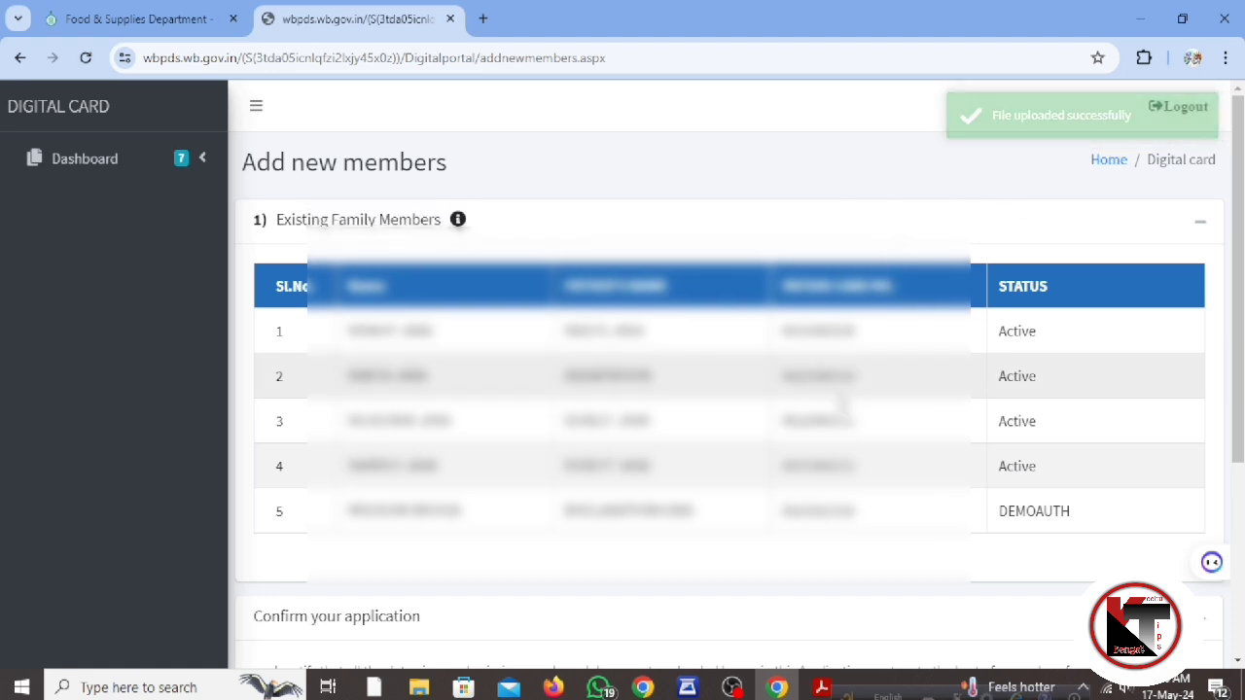
Tick the certify declaration, request an OTP, and submit the received OTP
scroll(841, 403, down, 3)
scroll(841, 403, down, 2)
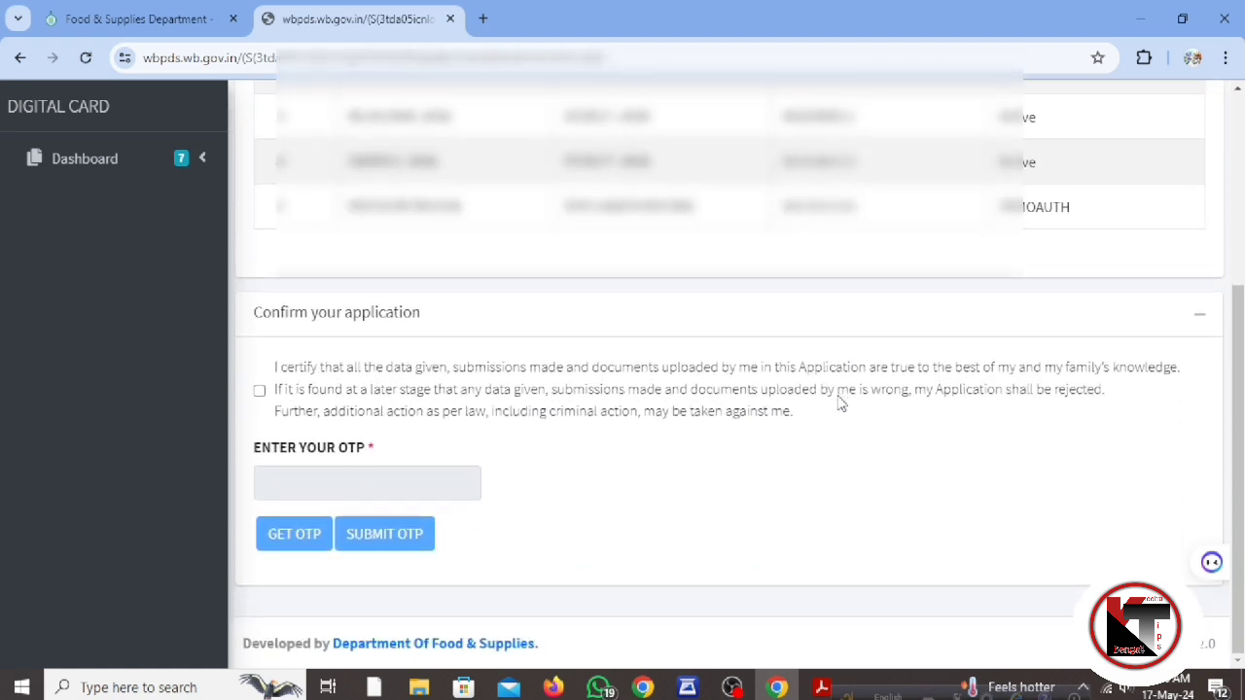
click(259, 391)
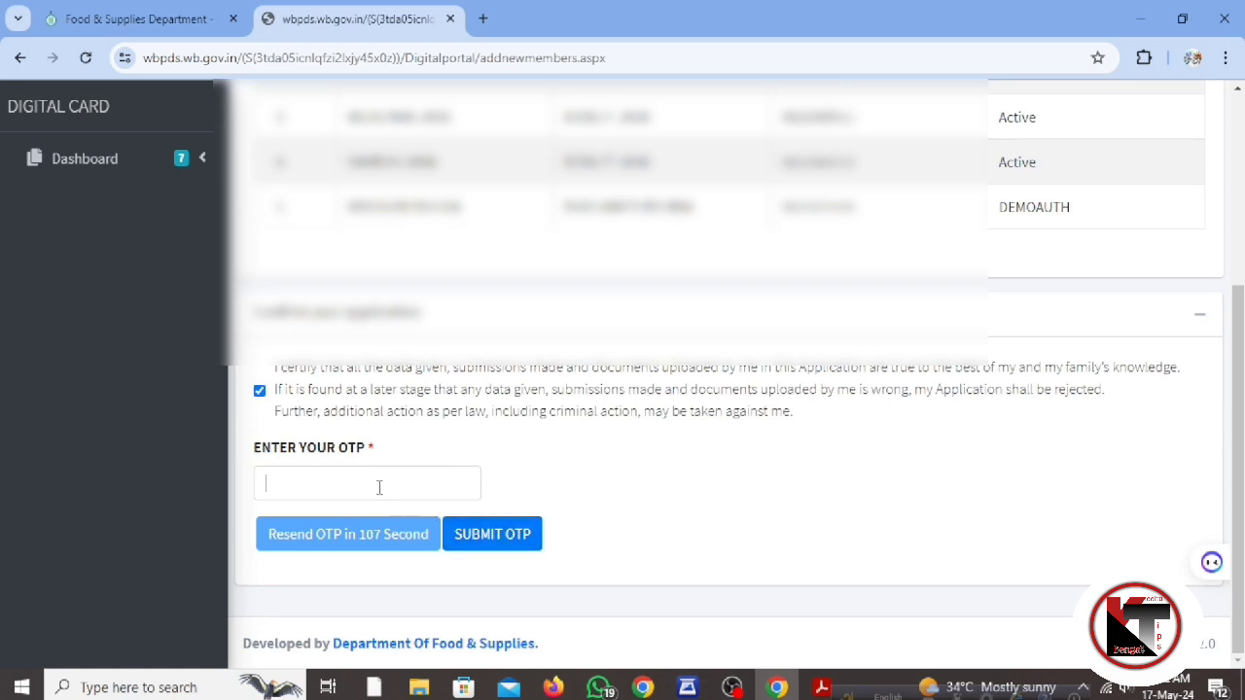
click(379, 487)
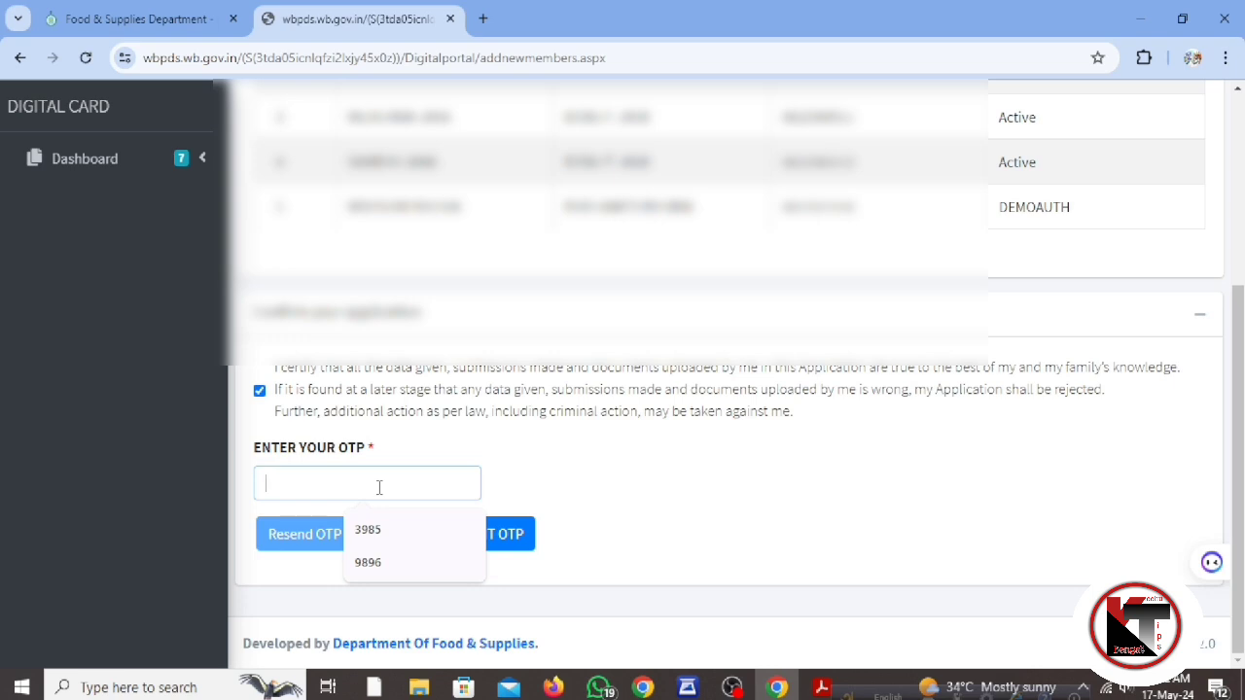
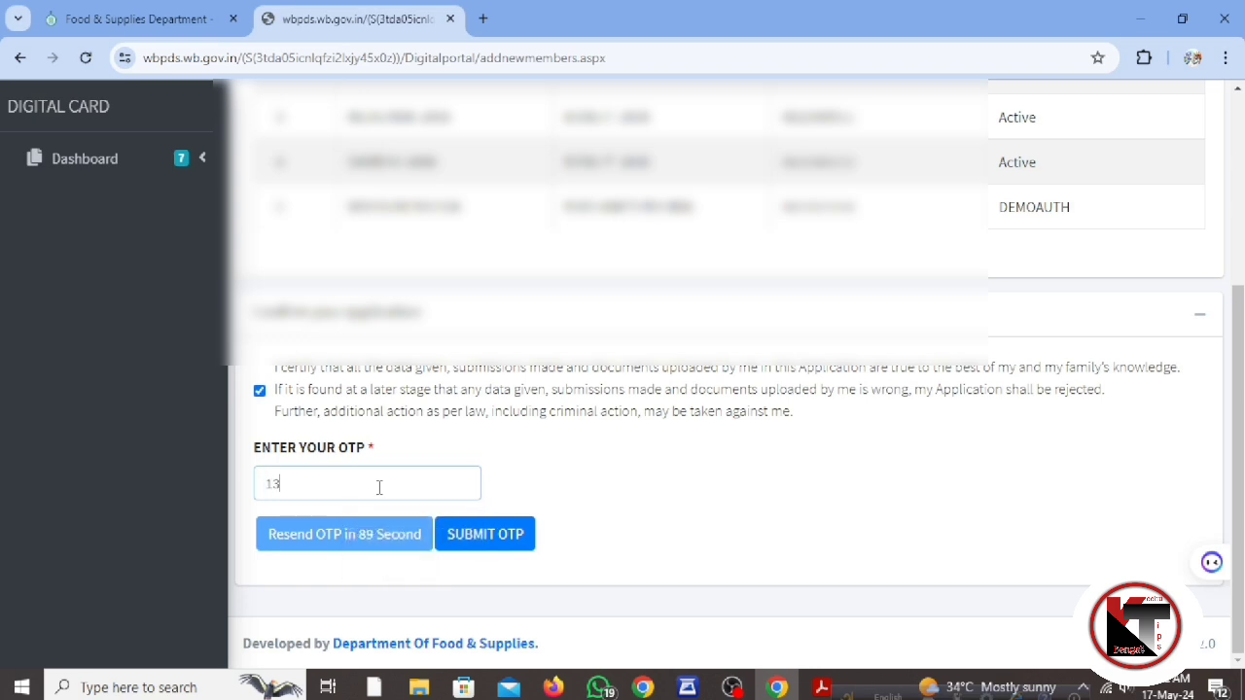
click(461, 543)
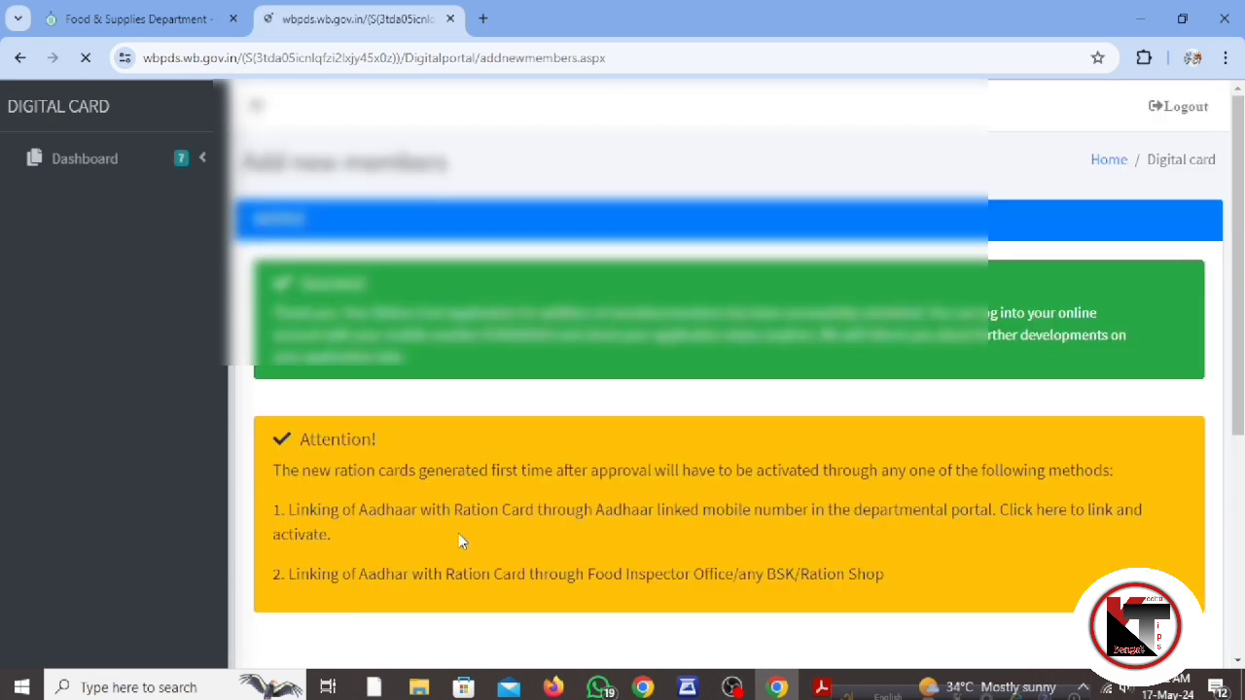
Scroll the notice page and briefly highlight the Success message confirming submission
scroll(458, 533, down, 3)
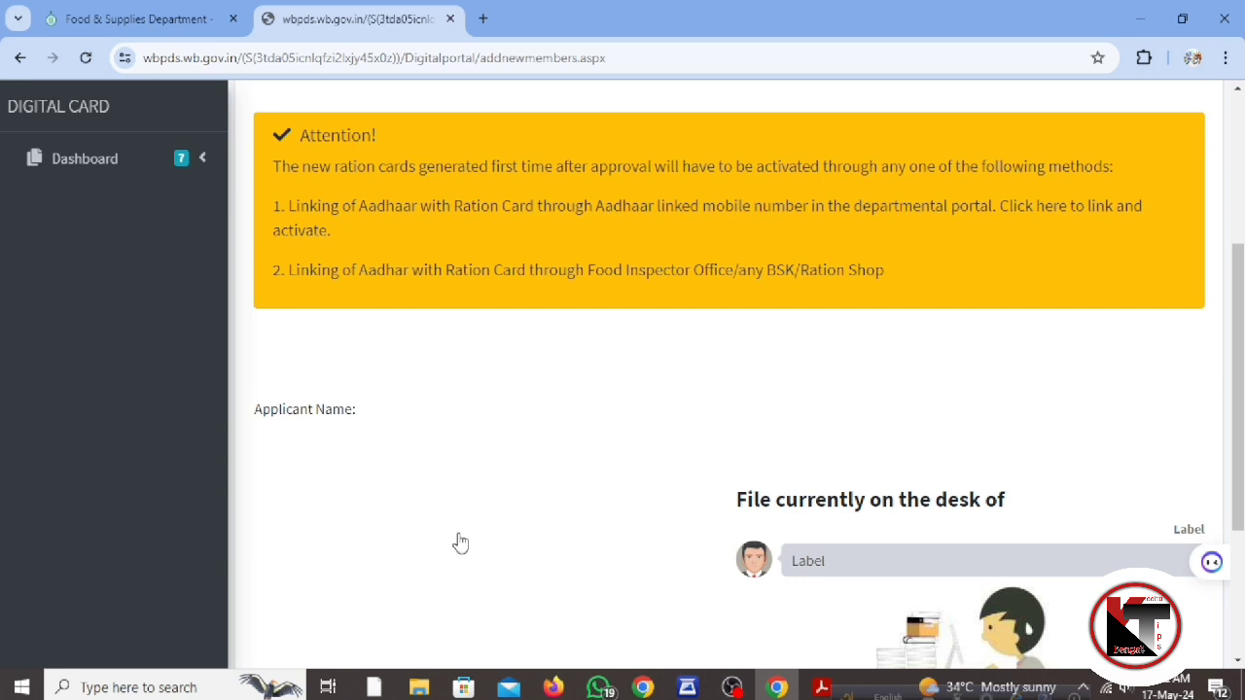
scroll(460, 543, up, 2)
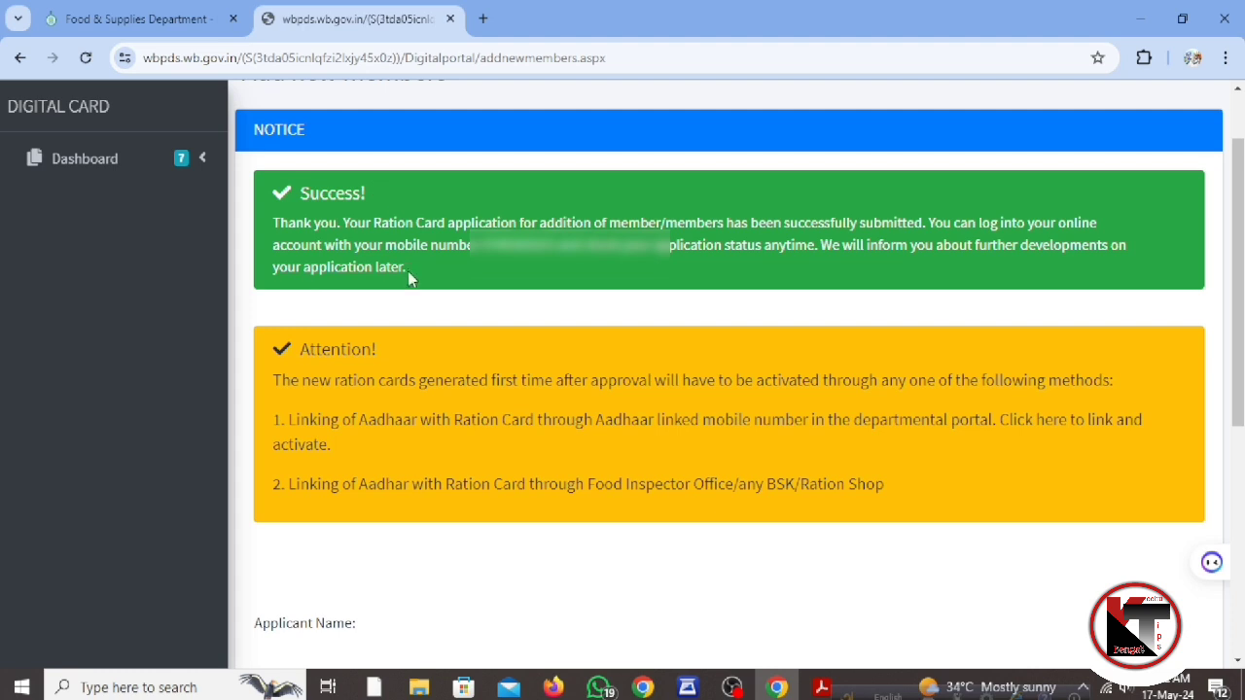
drag(407, 266, 258, 221)
click(448, 270)
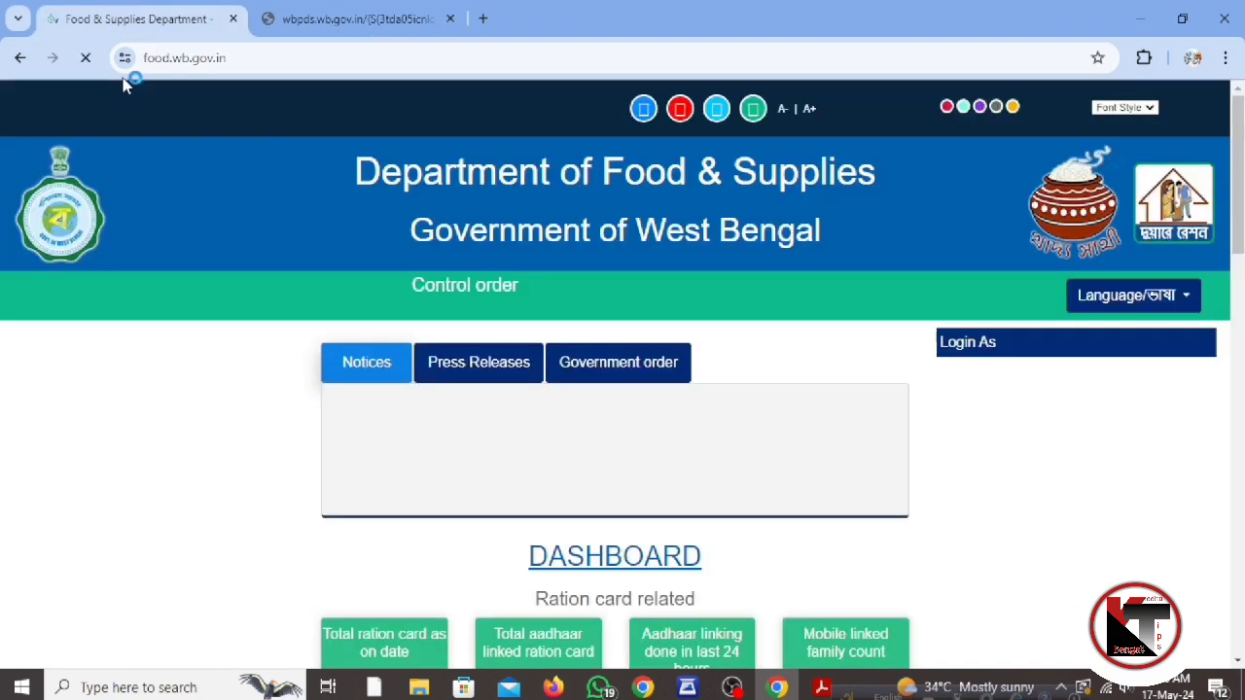
Open Check Status of Ration Card Application from the Special Services section
scroll(636, 398, up, 10)
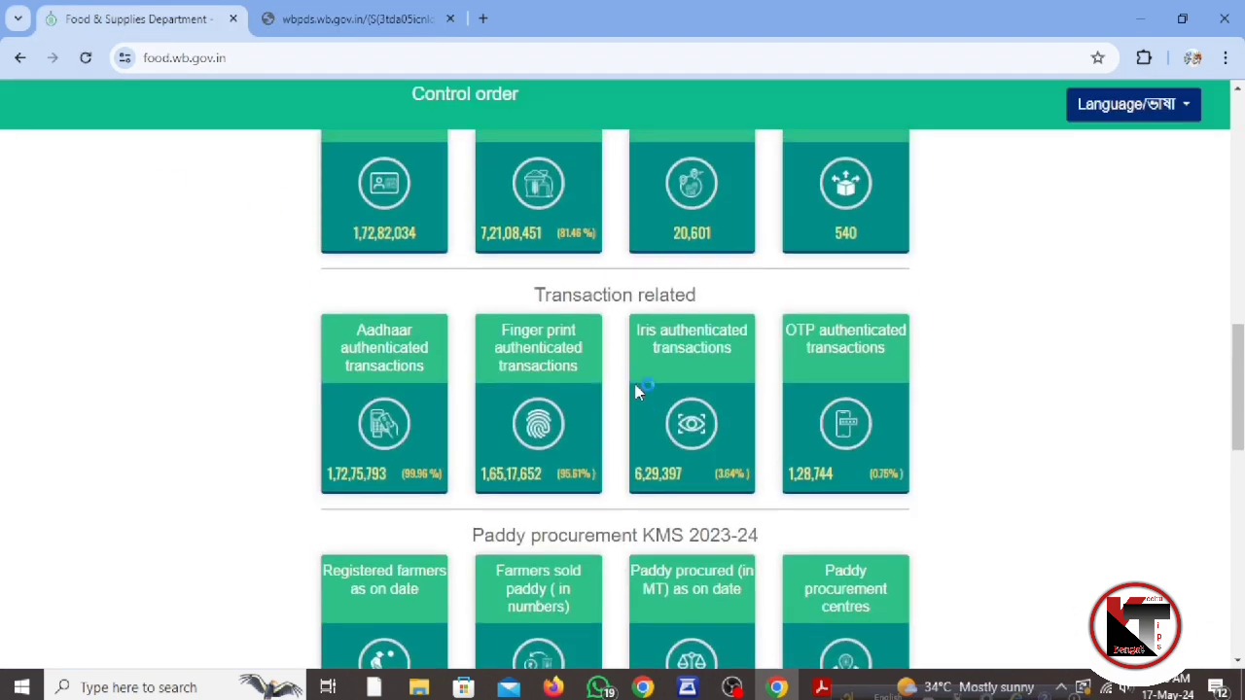
scroll(636, 392, up, 3)
scroll(636, 392, down, 10)
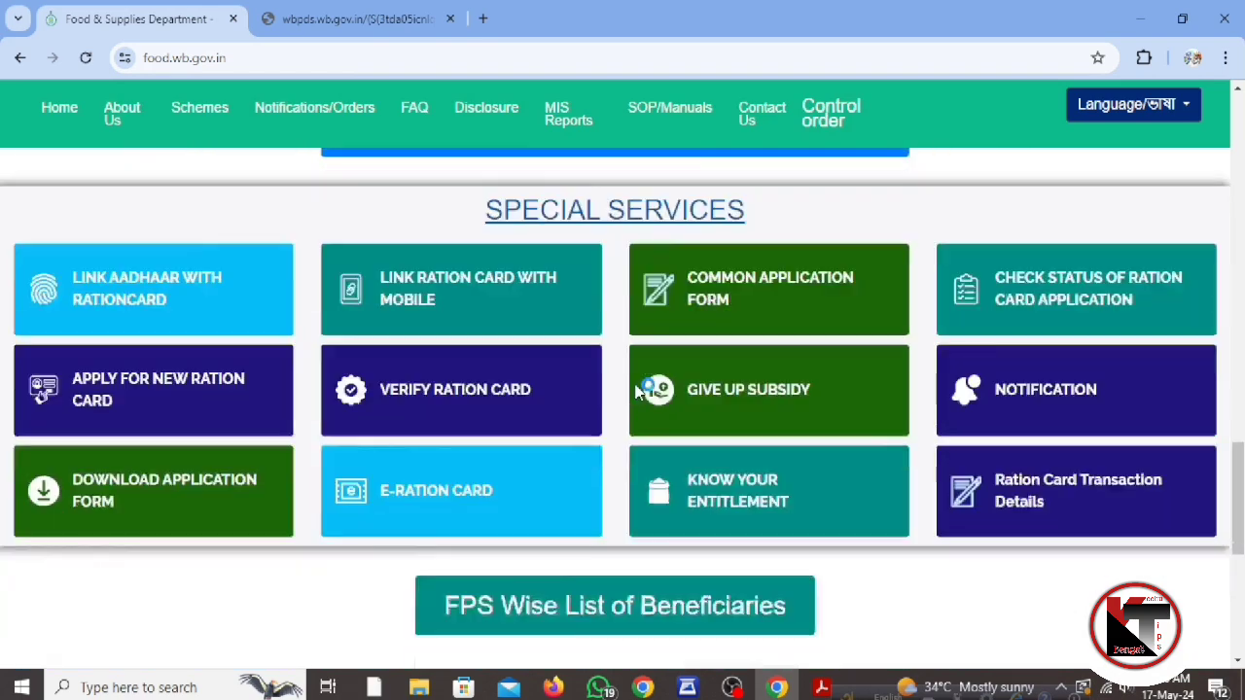
scroll(622, 391, down, 2)
scroll(617, 389, up, 3)
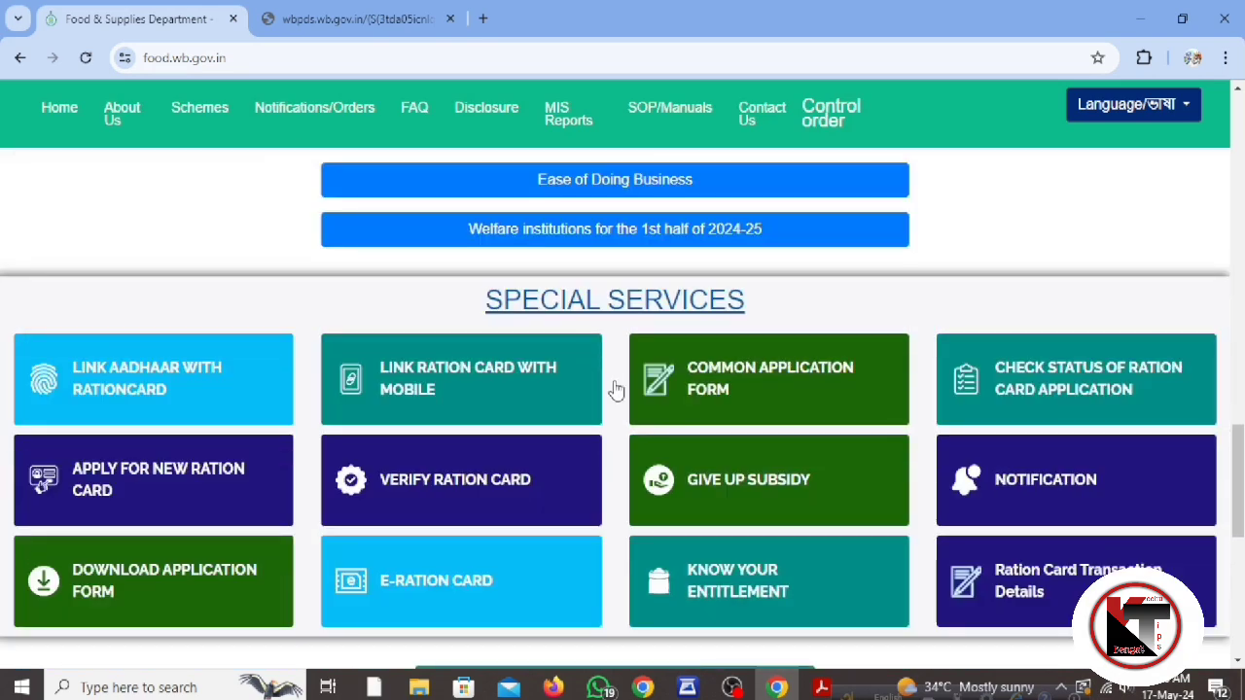
click(1121, 386)
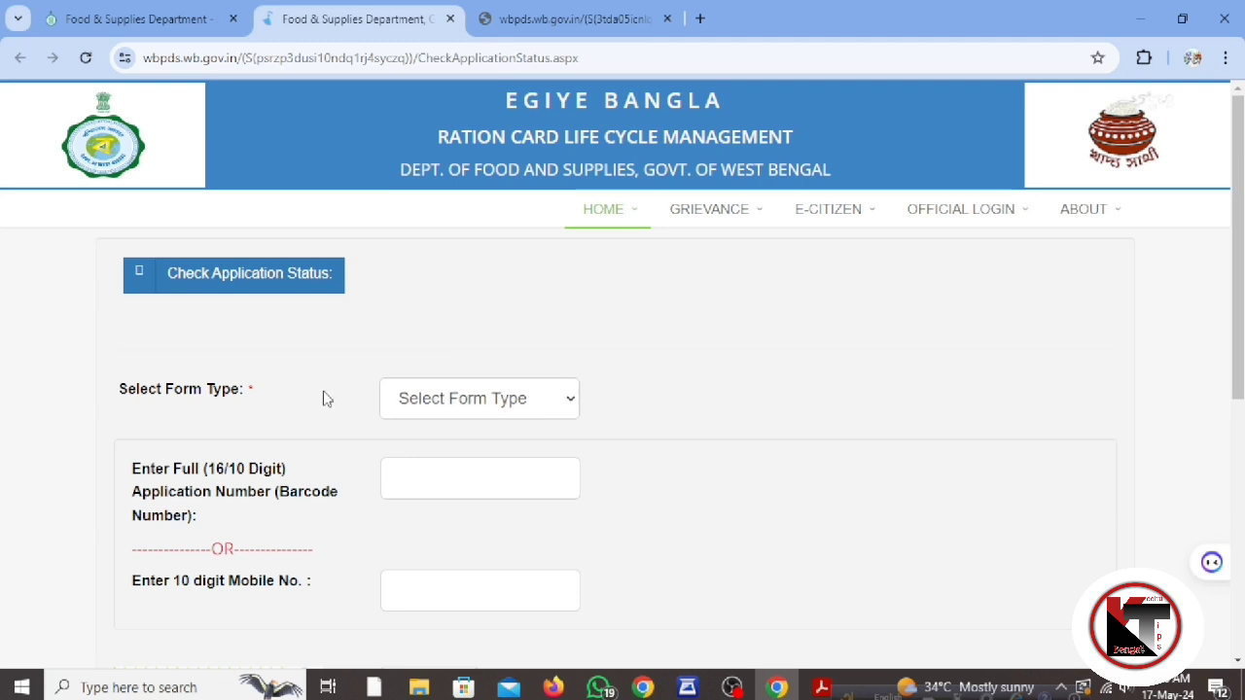
Search Form-IV application status using the registered mobile number and the captcha
click(425, 405)
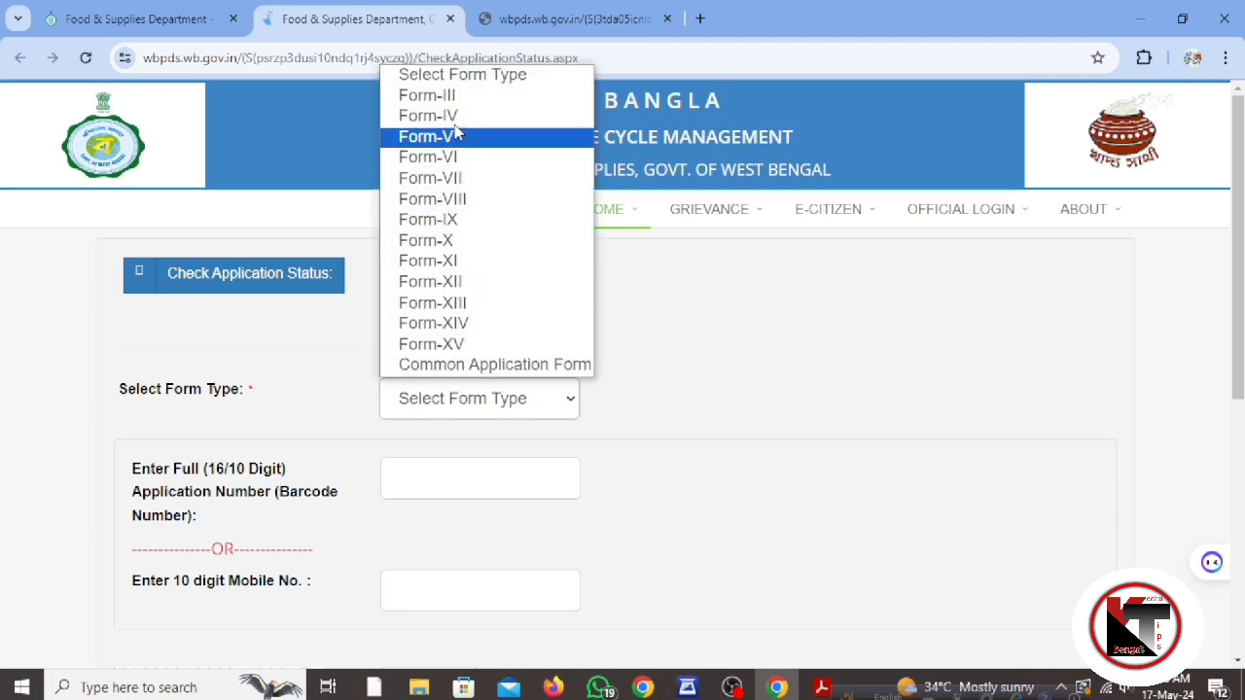
click(453, 125)
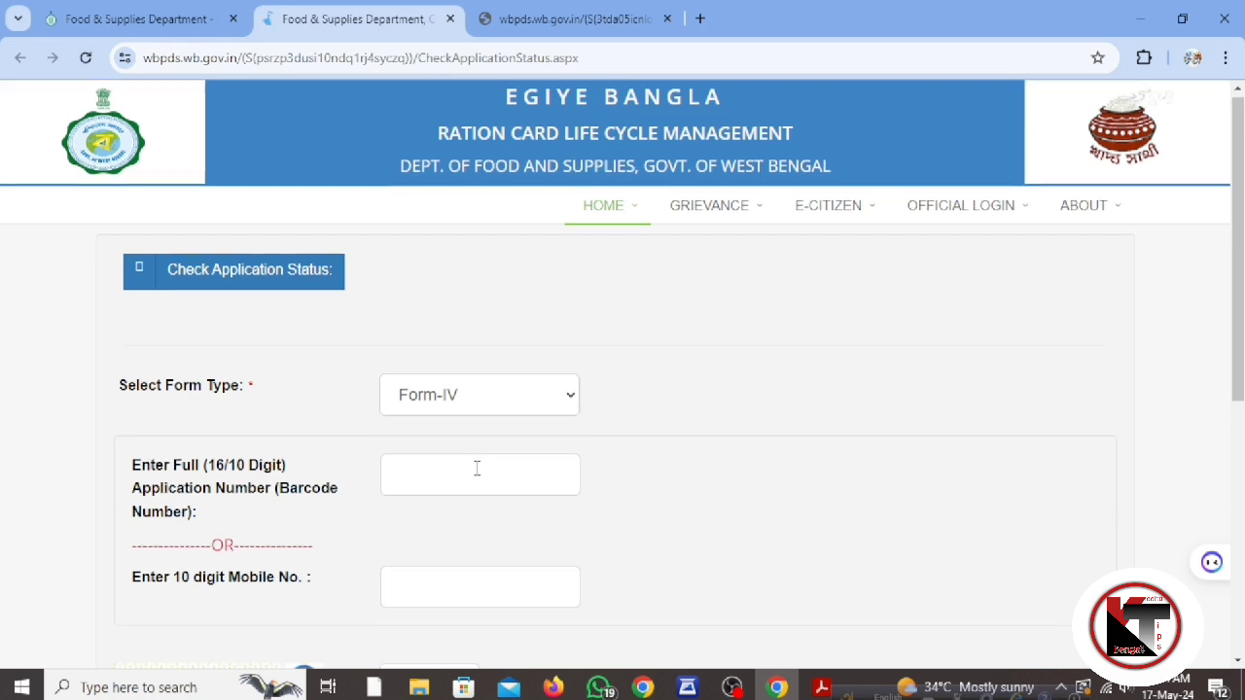
scroll(440, 456, down, 2)
click(431, 483)
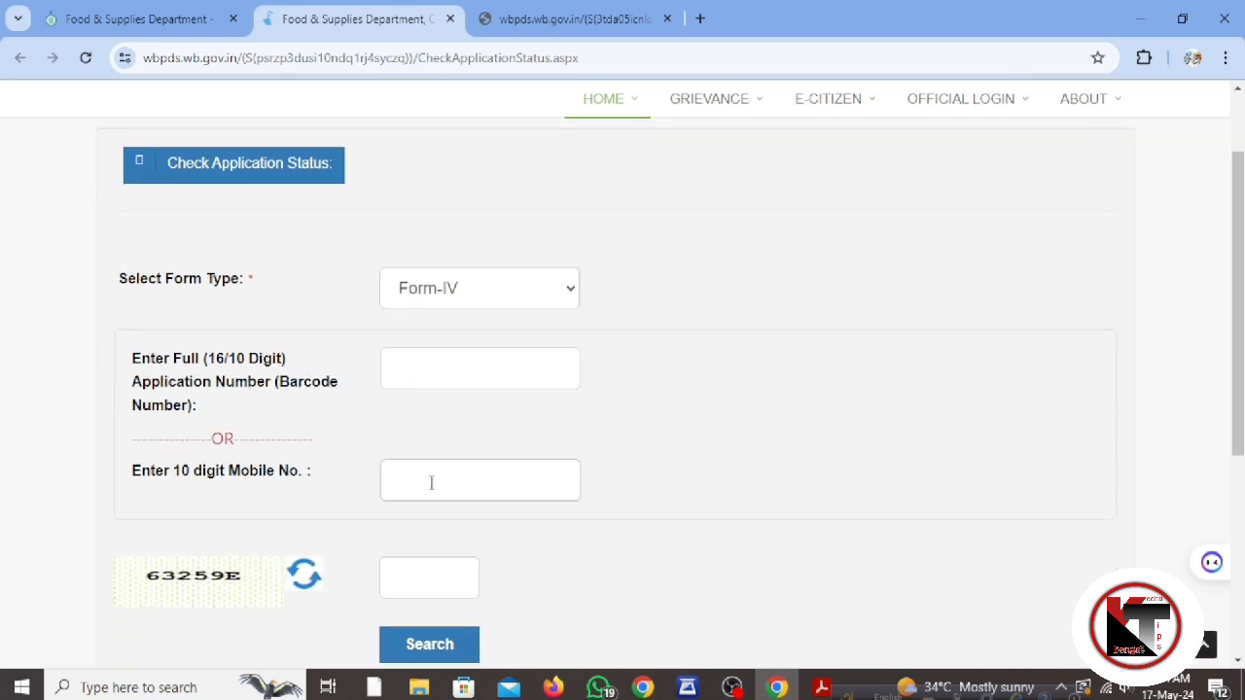
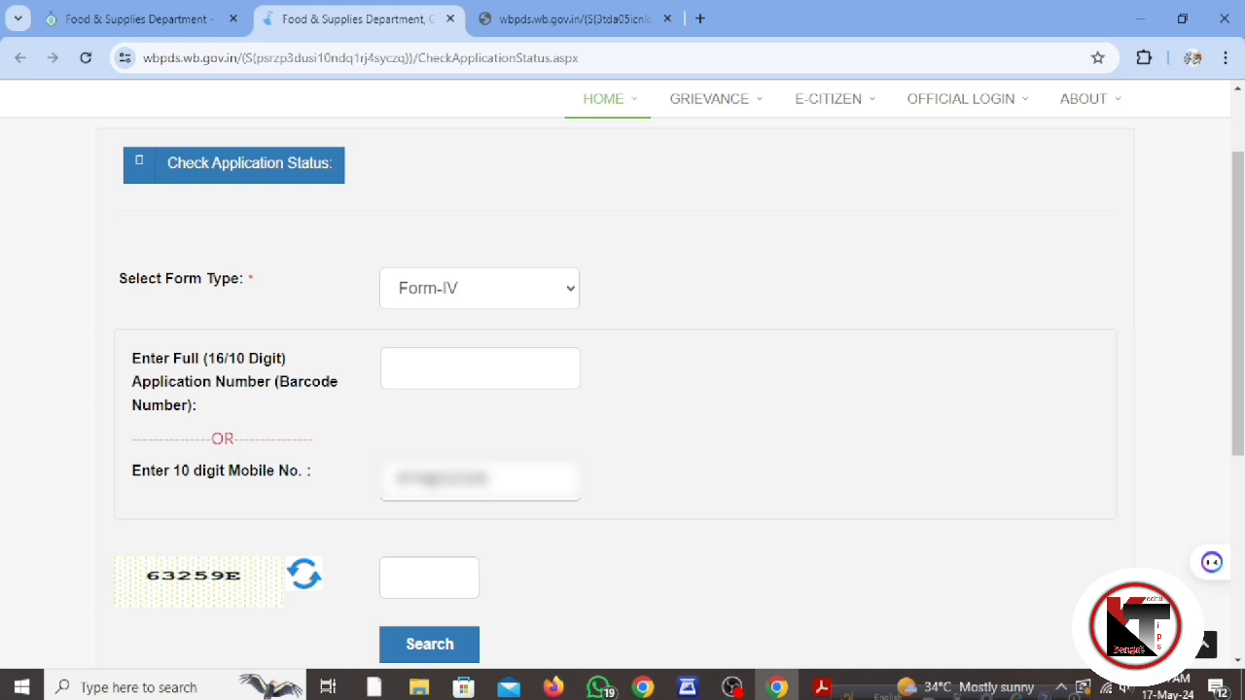
text(63259E)
click(432, 658)
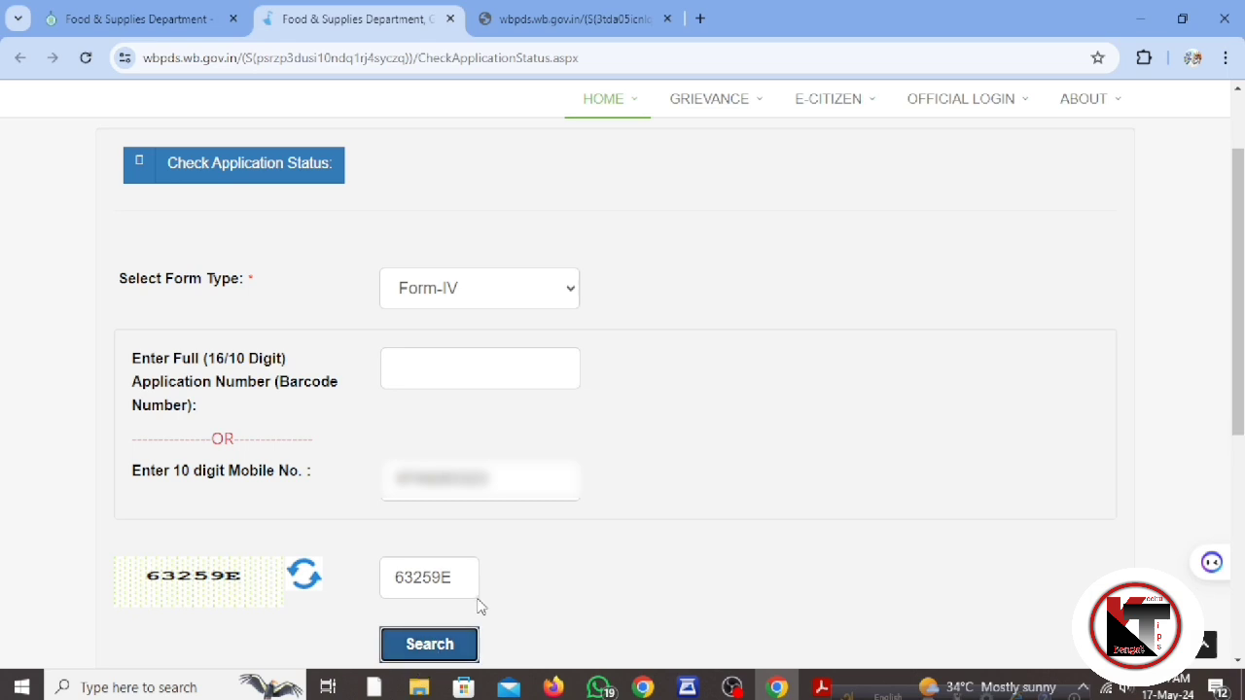
scroll(622, 546, down, 3)
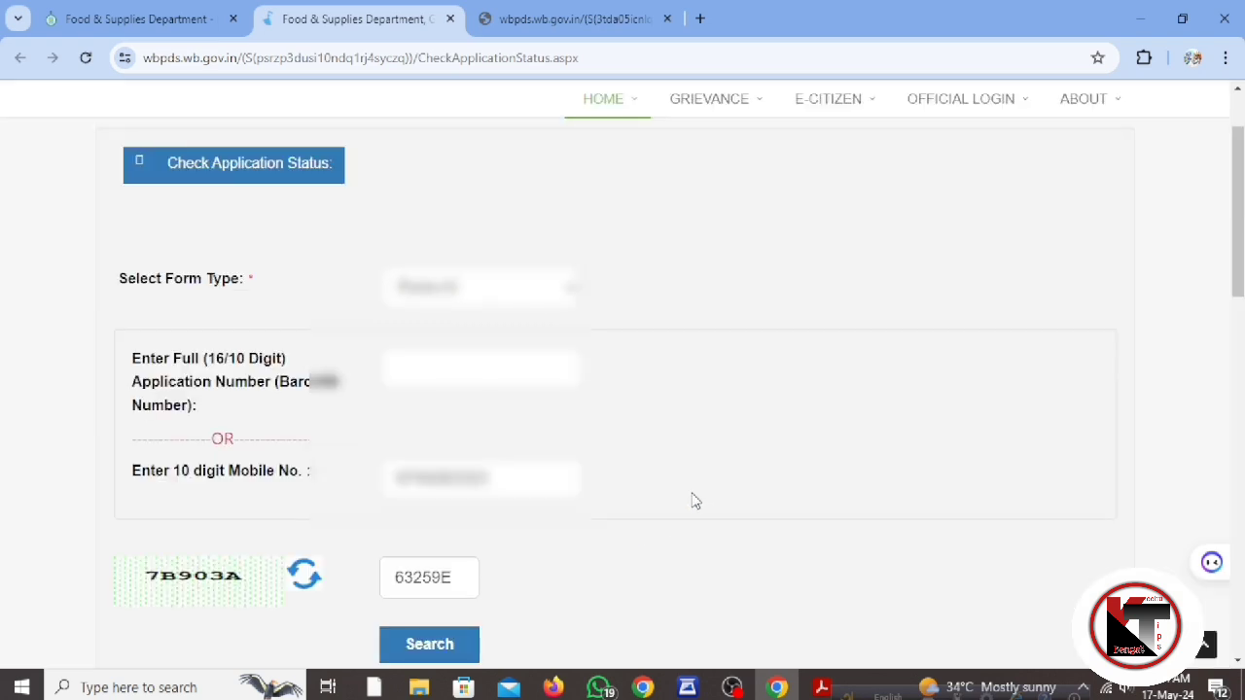
Scroll the results to the stage table showing Form-IV Submitted Successfully and pending stages
scroll(691, 500, down, 5)
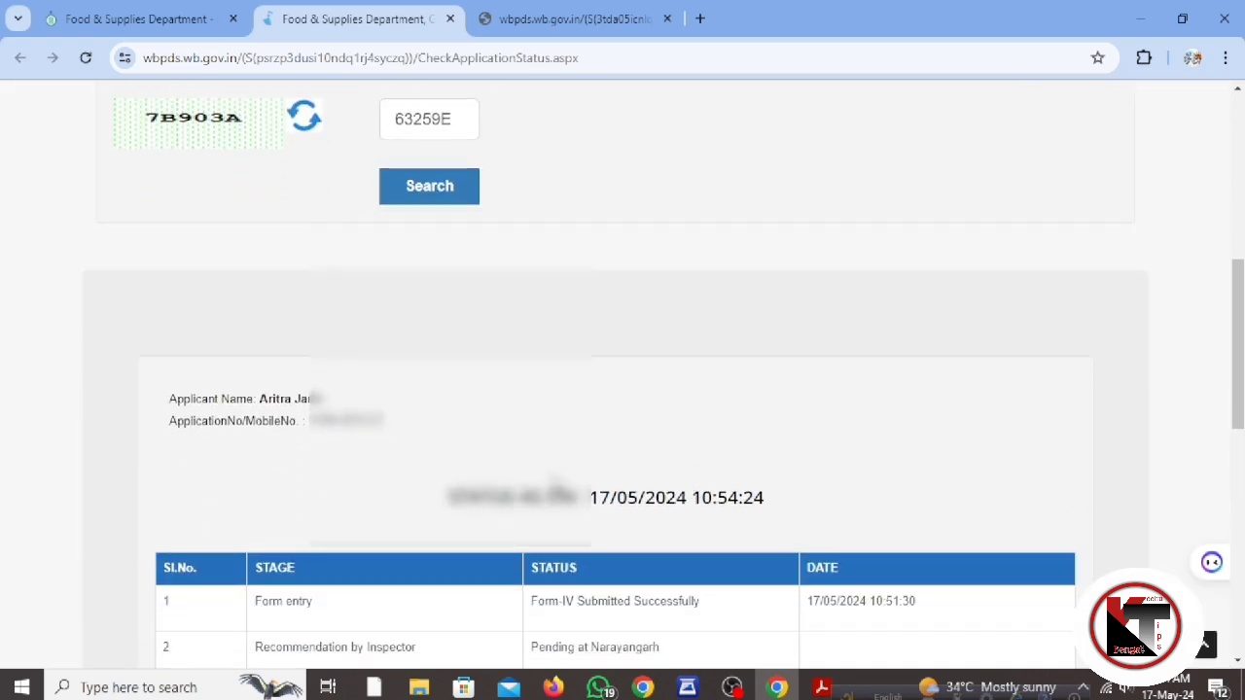
scroll(645, 450, down, 1)
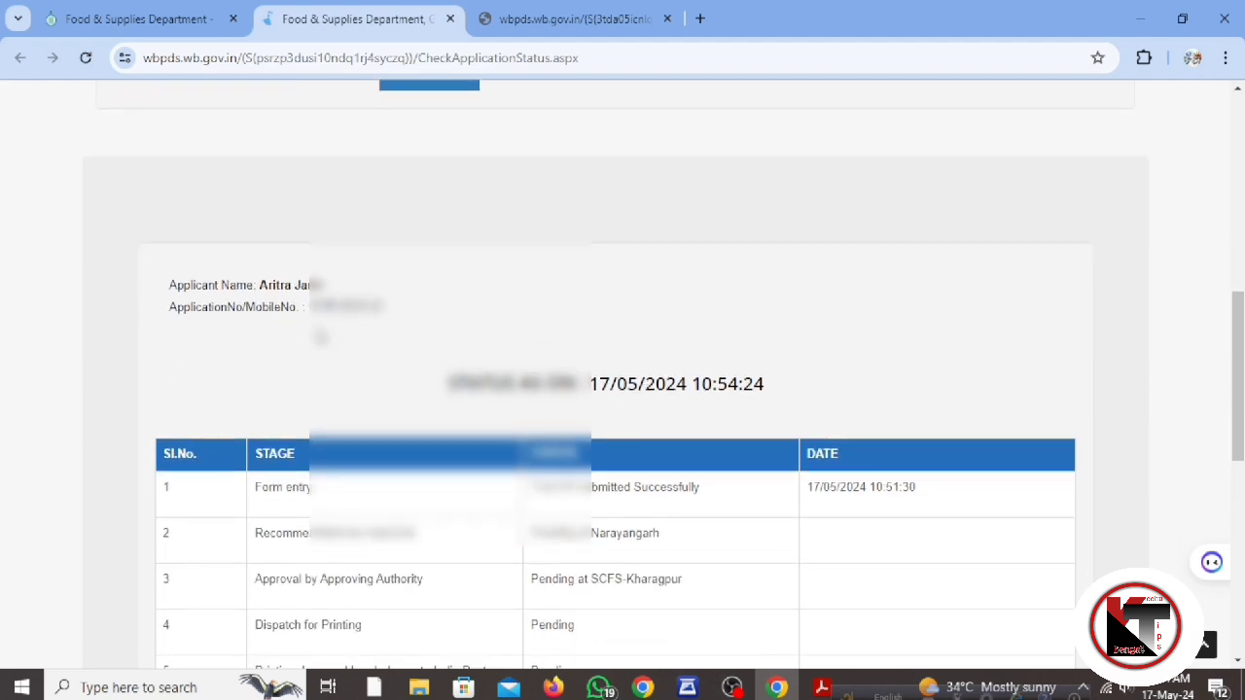
scroll(668, 375, down, 1)
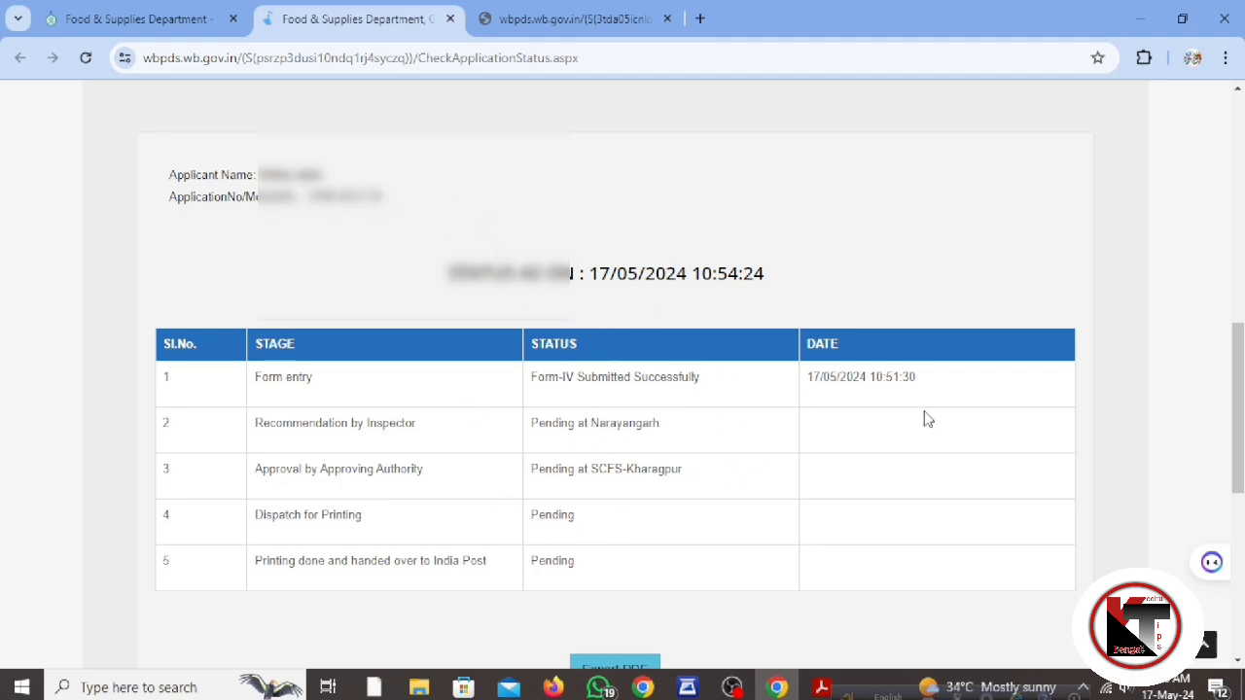
scroll(925, 420, down, 2)
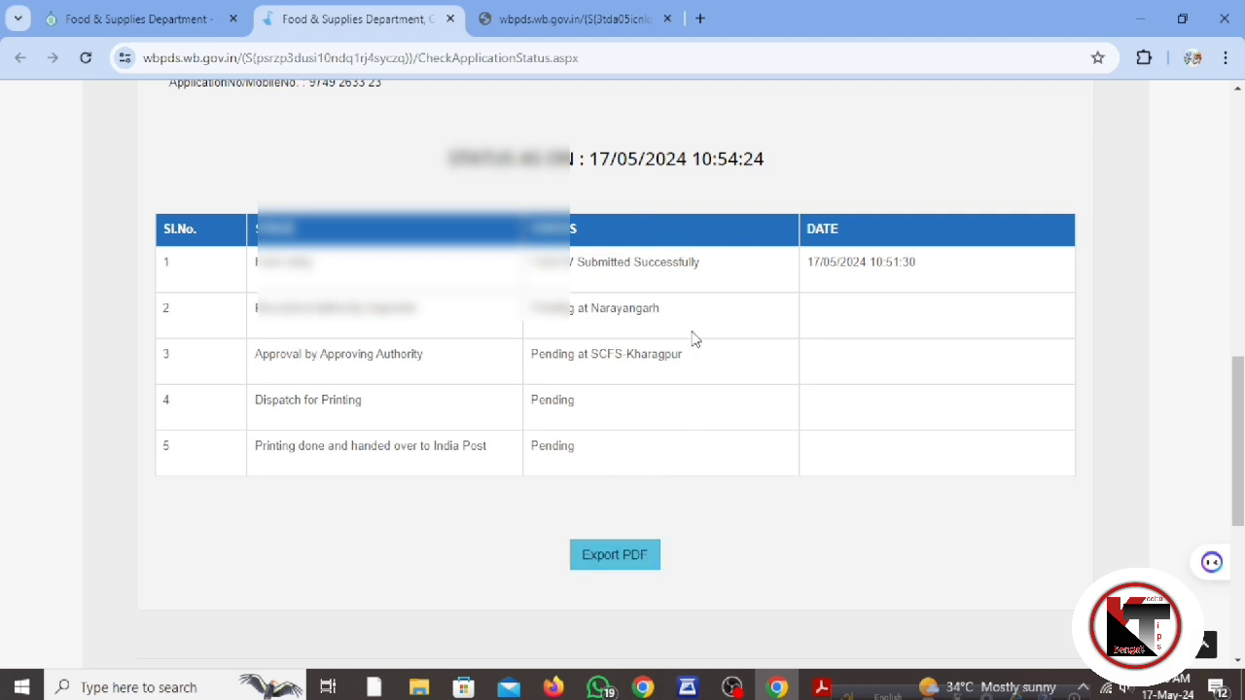
scroll(692, 311, up, 2)
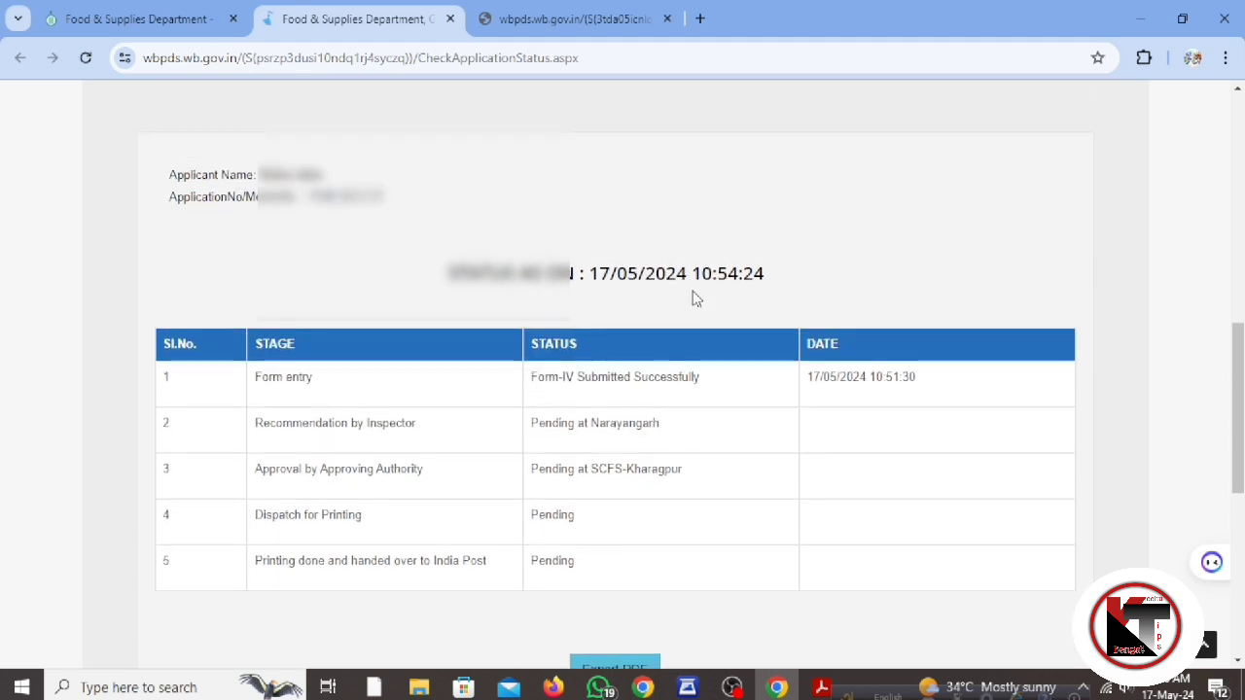